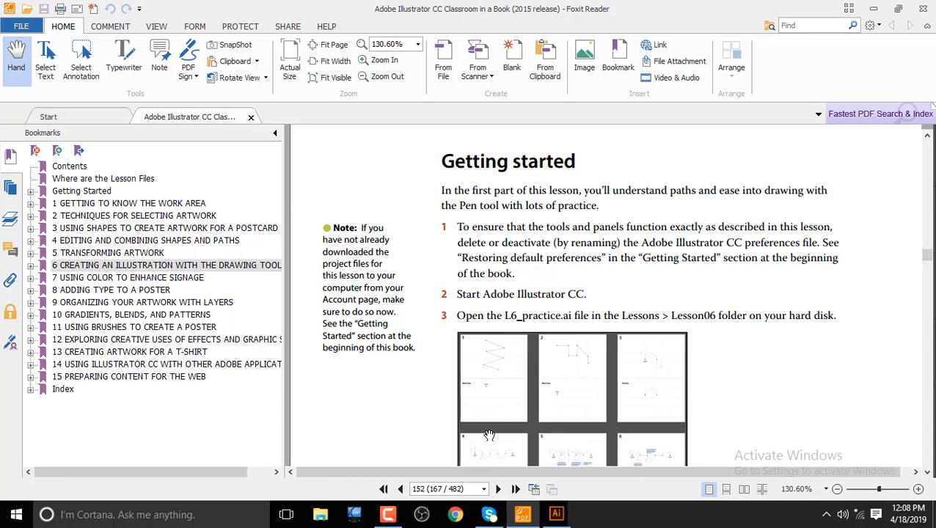
# Switch to Adobe Illustrator, start opening a file and look through the editing work (D:) and Document (E:) drives.
pyautogui.click(556, 514)
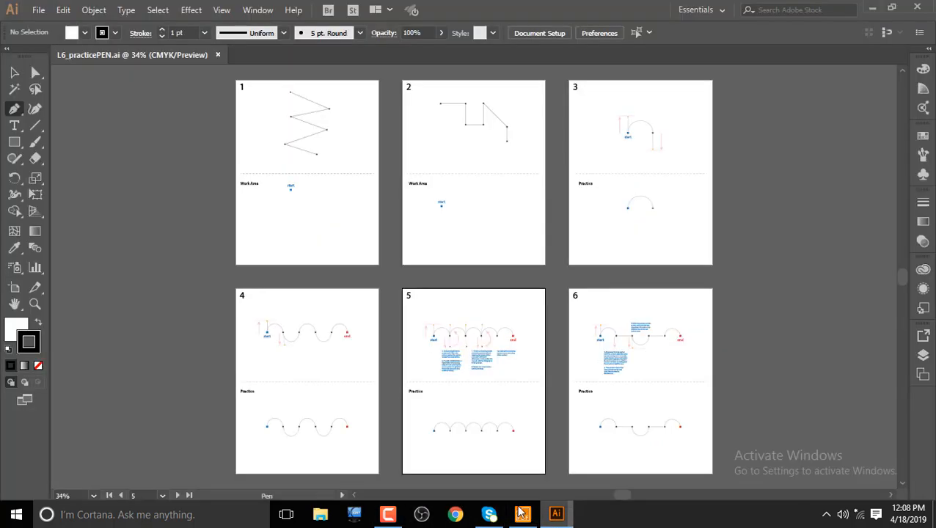
pyautogui.click(38, 10)
pyautogui.click(63, 55)
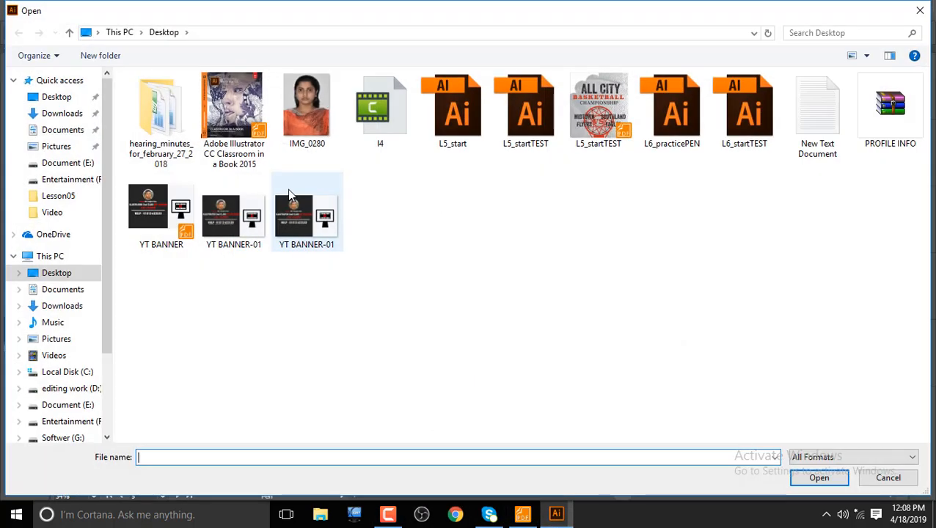
pyautogui.click(77, 372)
pyautogui.click(79, 389)
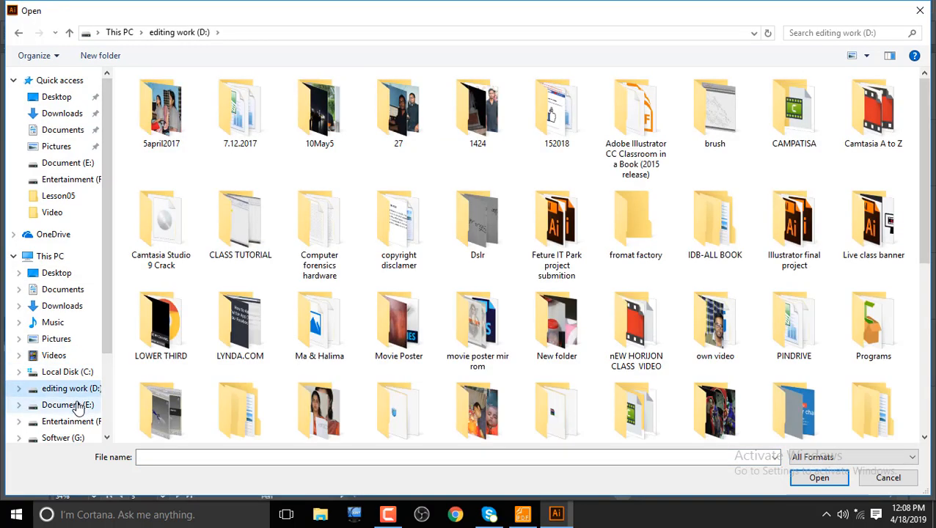
pyautogui.click(77, 405)
pyautogui.click(70, 388)
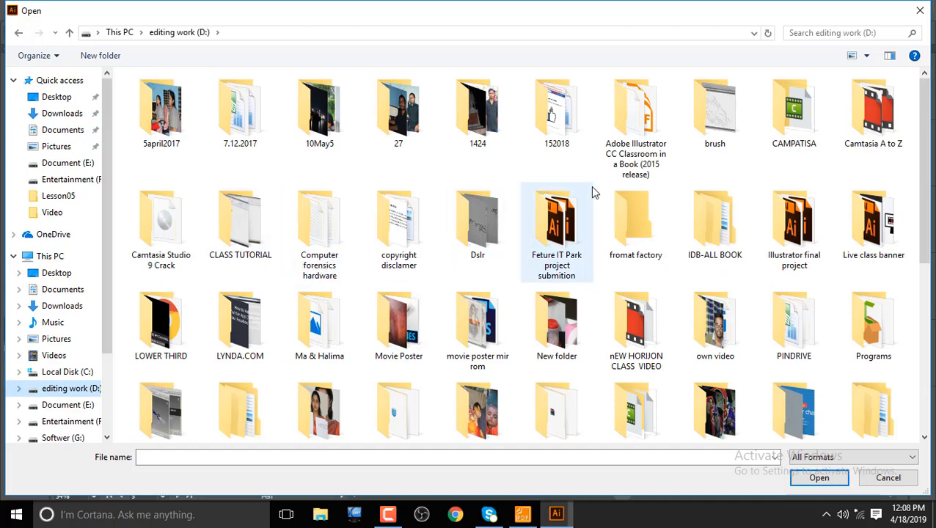
pyautogui.click(77, 405)
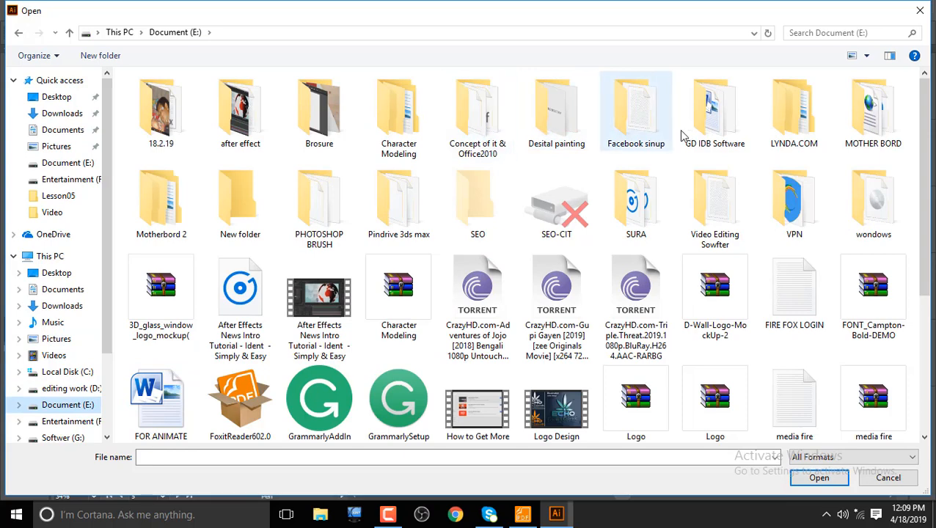
# Browse from GD IDB Software through NEW ILLUSTRATOR LESSION FILE to the Lesson06 folder, view its lesson files and close the dialog without opening any.
pyautogui.doubleClick(712, 132)
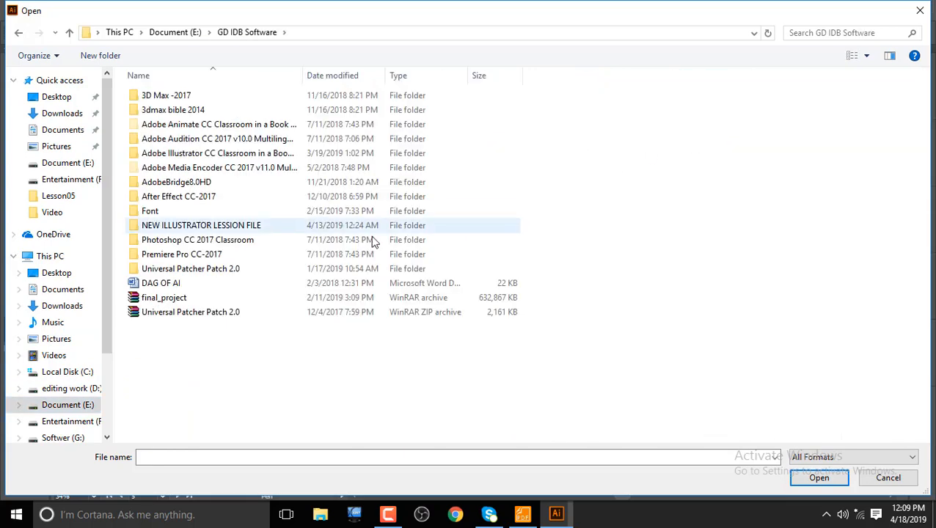
pyautogui.doubleClick(240, 233)
pyautogui.doubleClick(200, 99)
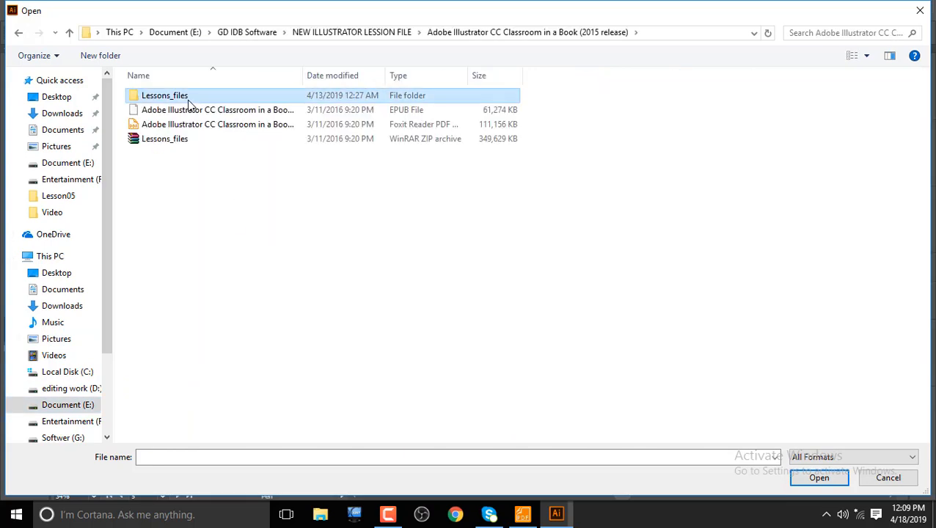
pyautogui.doubleClick(194, 100)
pyautogui.doubleClick(205, 102)
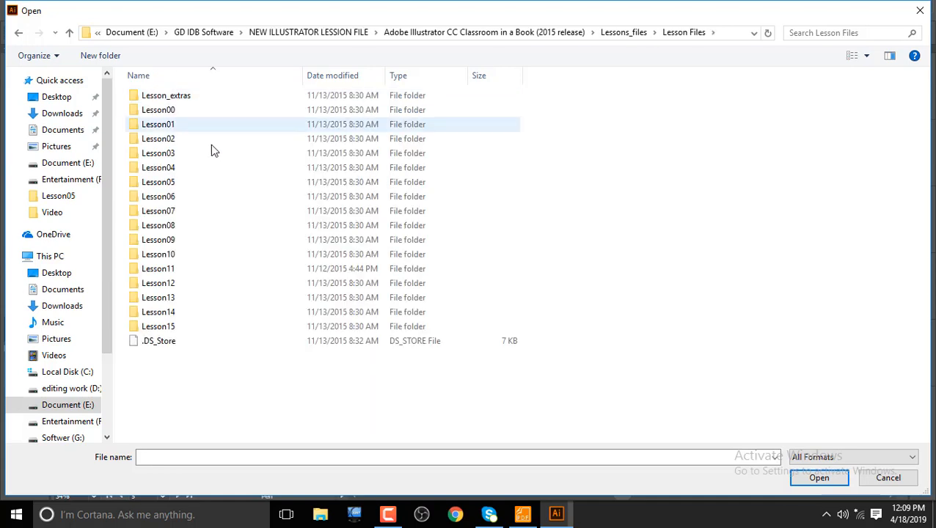
pyautogui.doubleClick(184, 198)
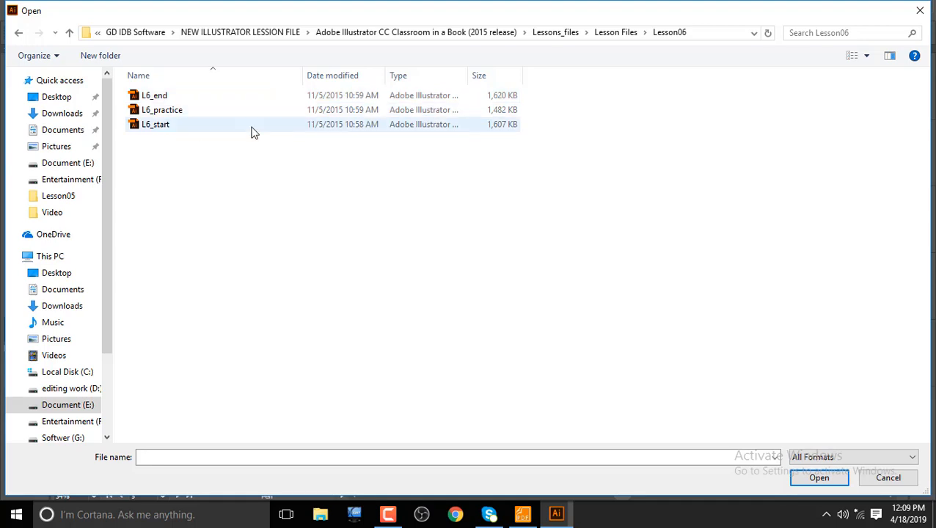
pyautogui.click(921, 11)
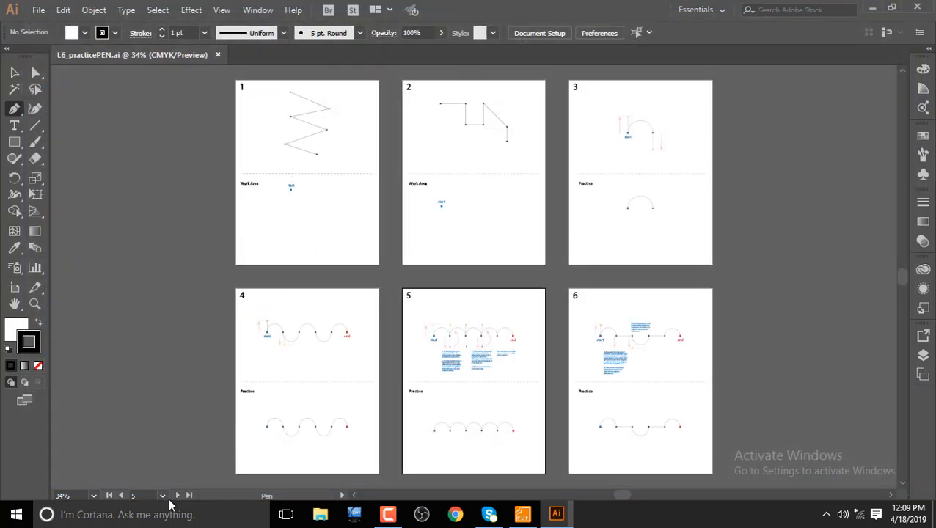
# Go to artboard 1 of the L6_practicePEN.ai document.
pyautogui.click(162, 496)
pyautogui.click(175, 413)
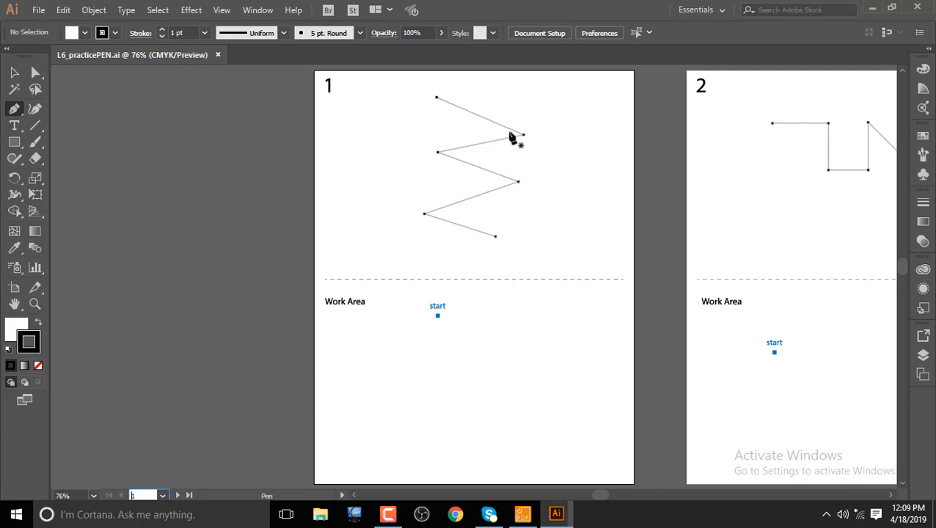
pyautogui.click(388, 515)
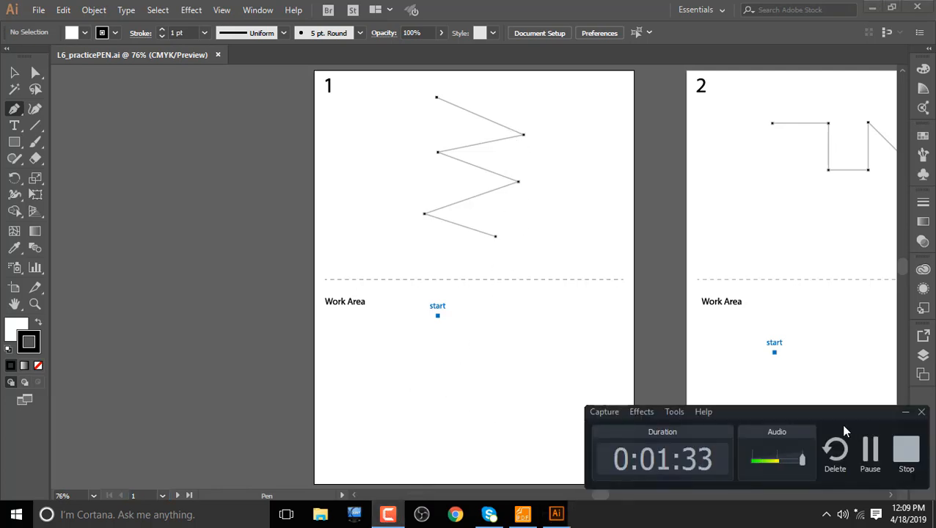
pyautogui.click(904, 413)
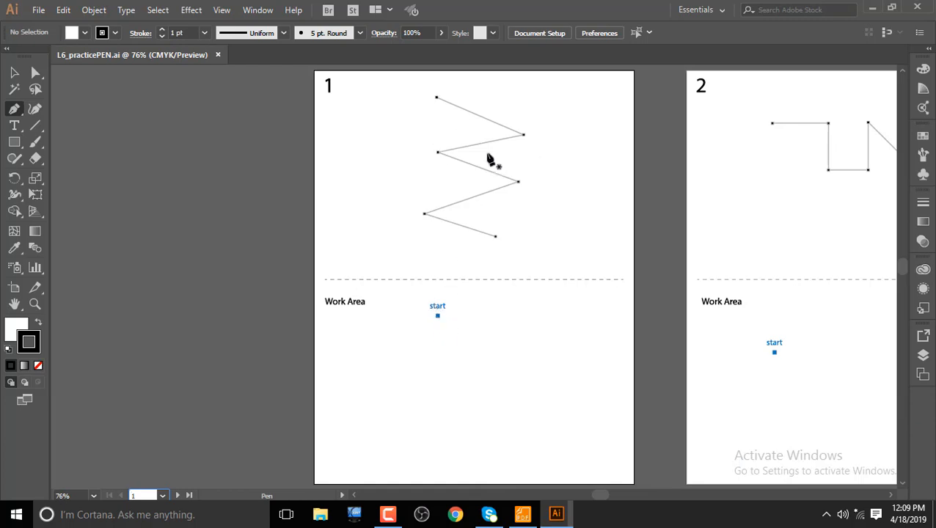
# Draw an open six-point zigzag path with the Pen tool from the start point in artboard 1's Work Area, copying the sample above.
pyautogui.click(438, 316)
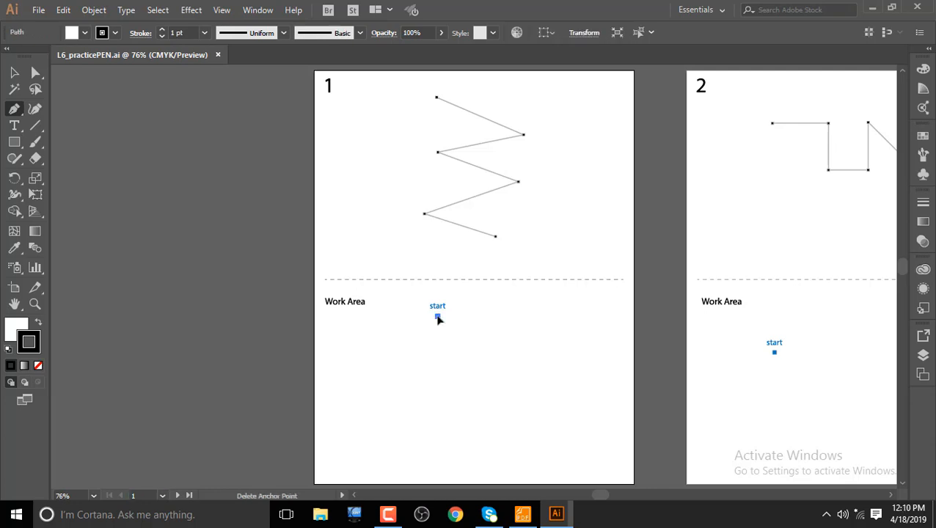
pyautogui.click(514, 353)
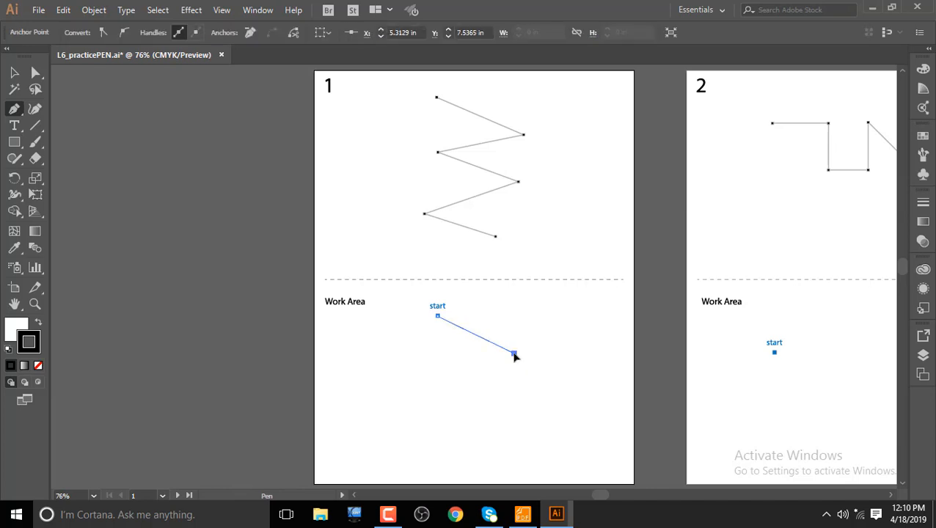
pyautogui.click(435, 370)
pyautogui.click(439, 414)
pyautogui.click(519, 451)
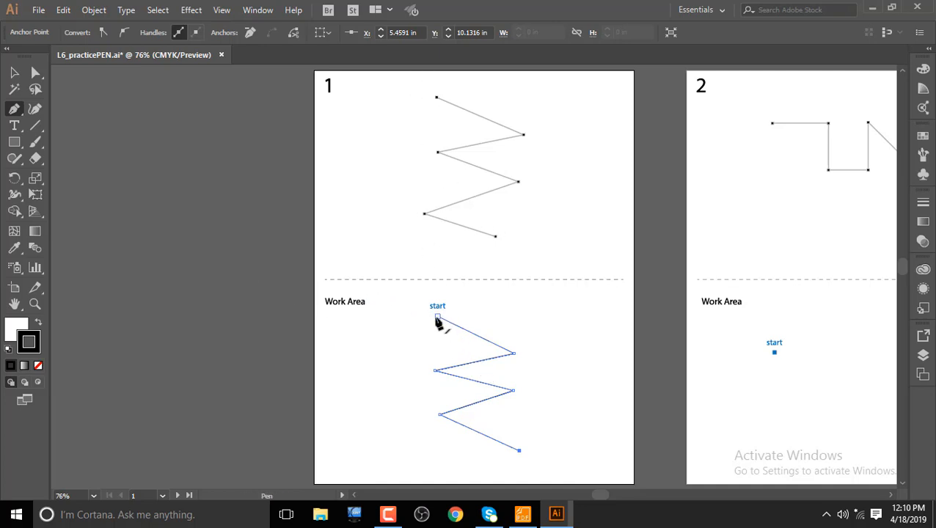
pyautogui.click(14, 72)
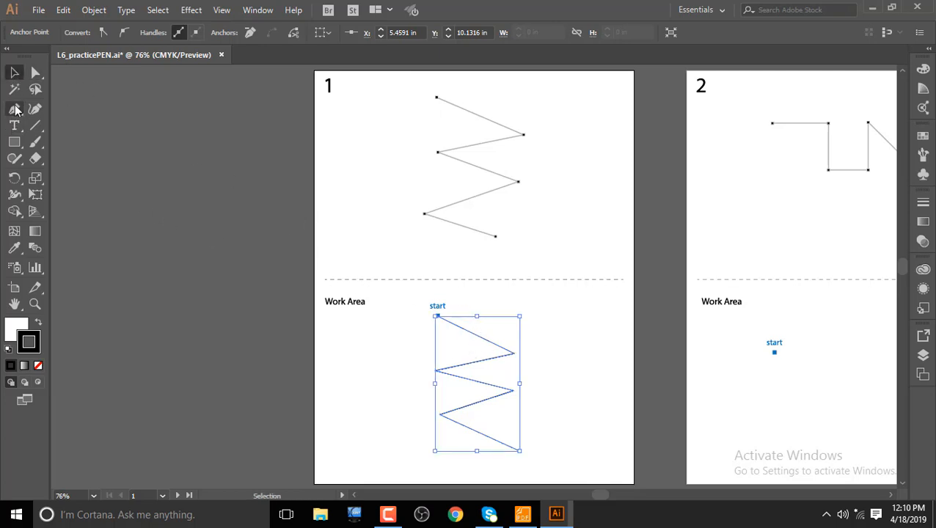
pyautogui.click(35, 72)
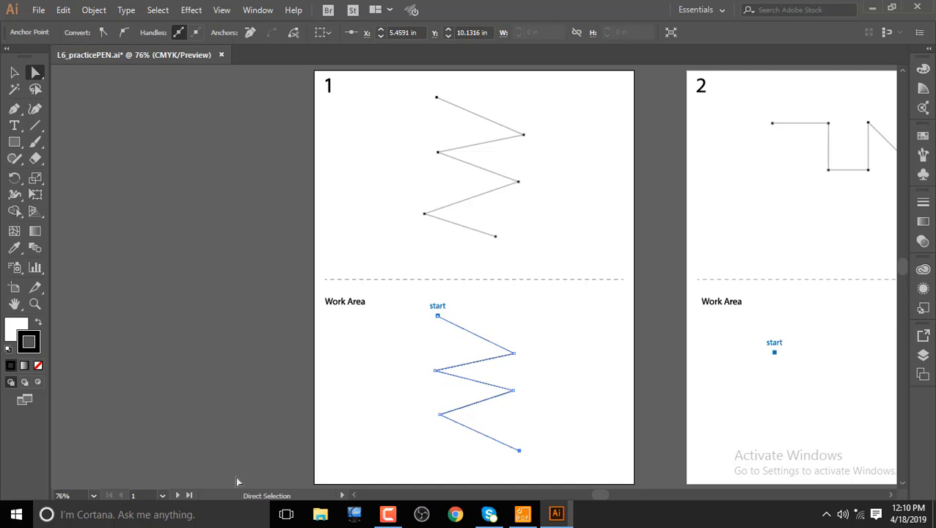
# On artboard 2, draw a seven-point straight-segment path with the Pen tool from the Work Area's start point, copying the stepped sample above.
pyautogui.click(176, 496)
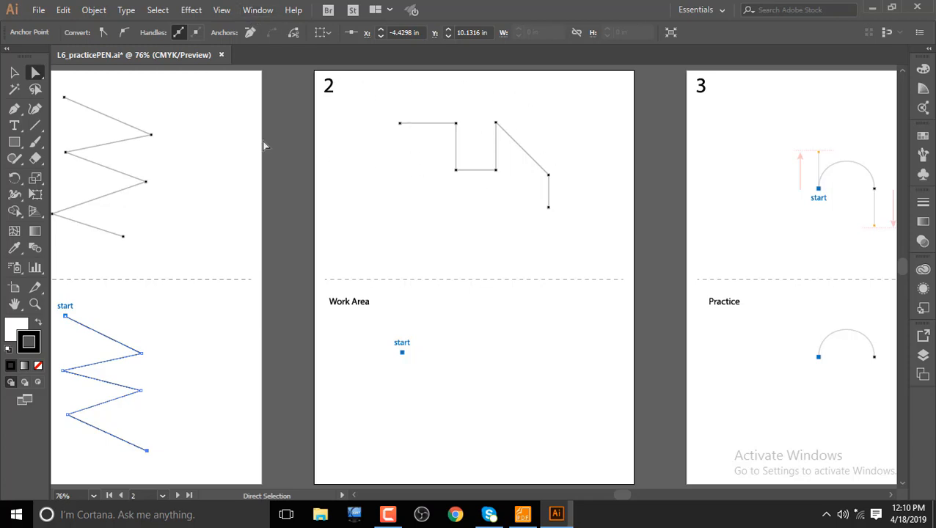
pyautogui.click(14, 109)
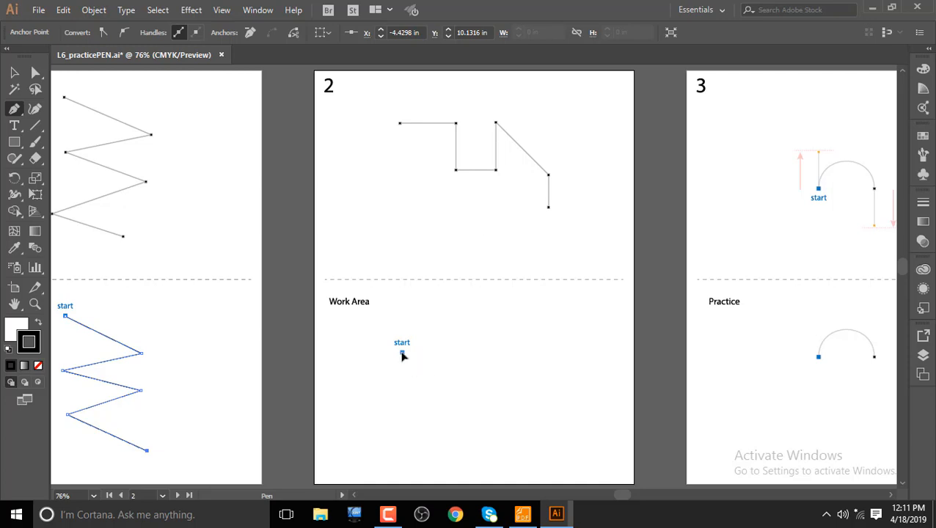
pyautogui.click(402, 353)
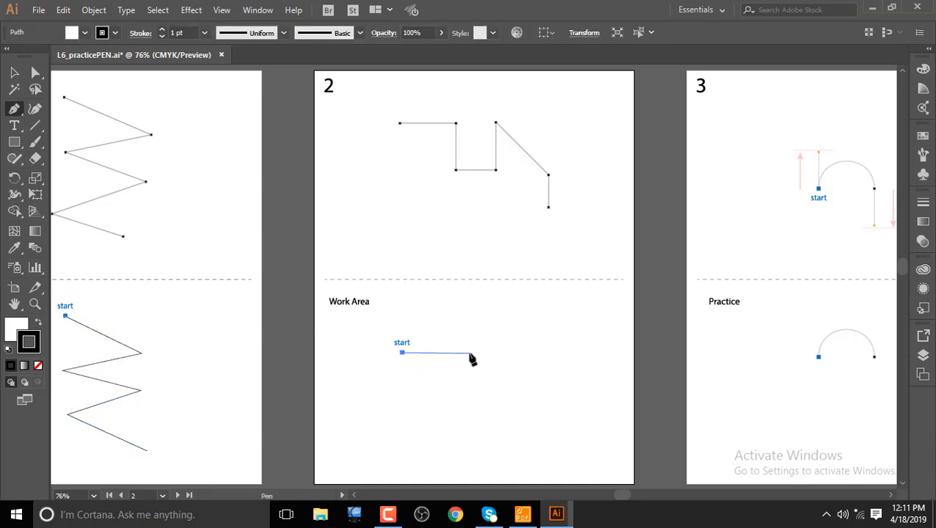
pyautogui.click(470, 353)
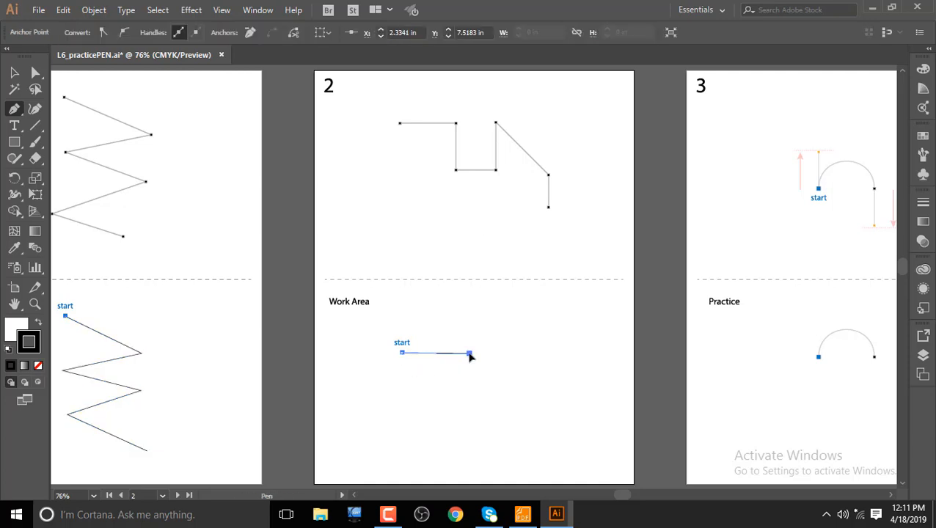
pyautogui.click(468, 419)
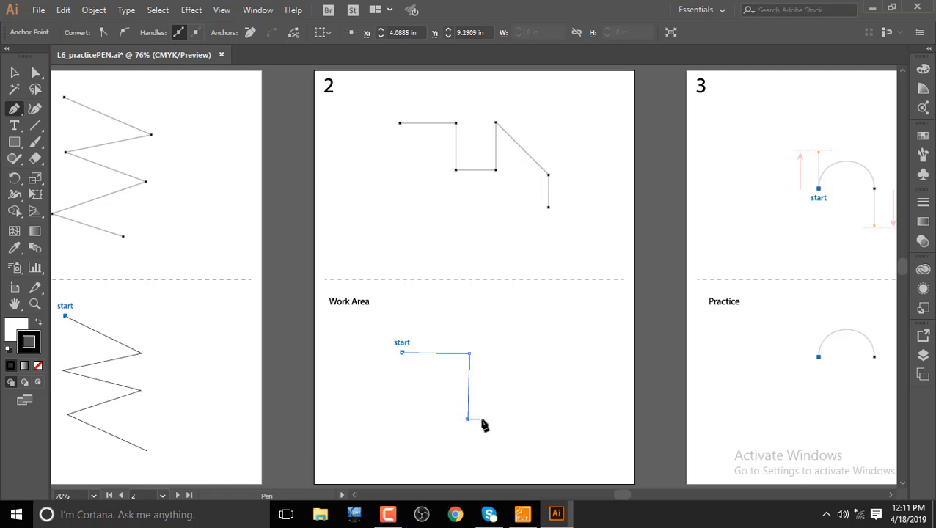
pyautogui.click(521, 421)
pyautogui.click(521, 352)
pyautogui.click(565, 421)
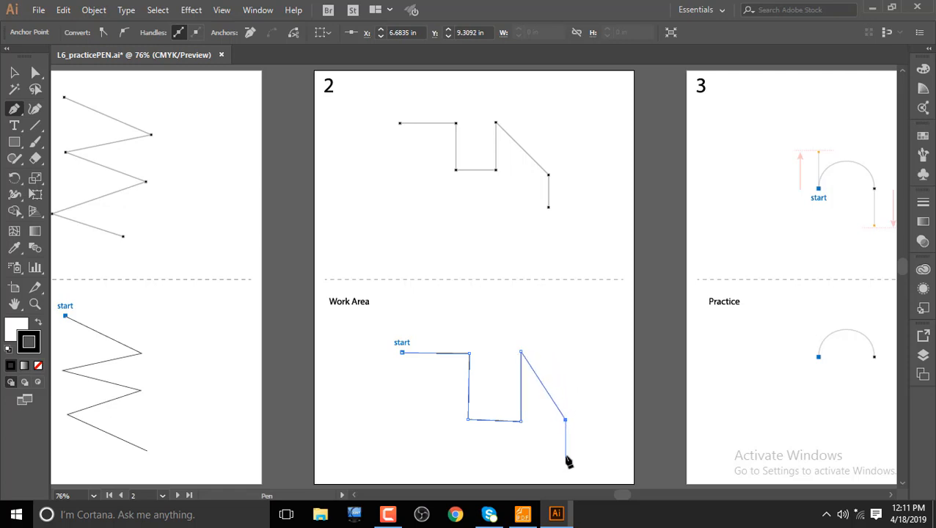
pyautogui.click(565, 456)
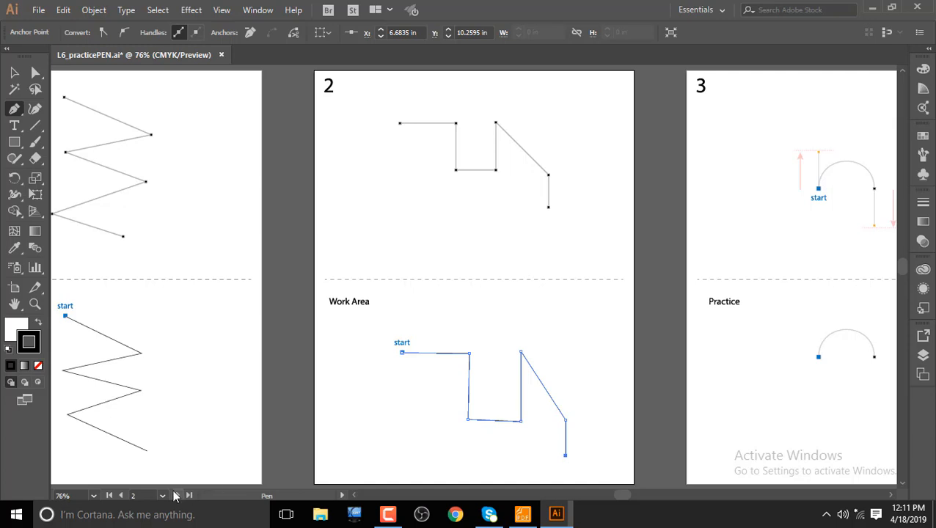
# On artboard 3, draw a curved Pen path over the practice arc, from the blue start point to the black end point.
pyautogui.click(176, 496)
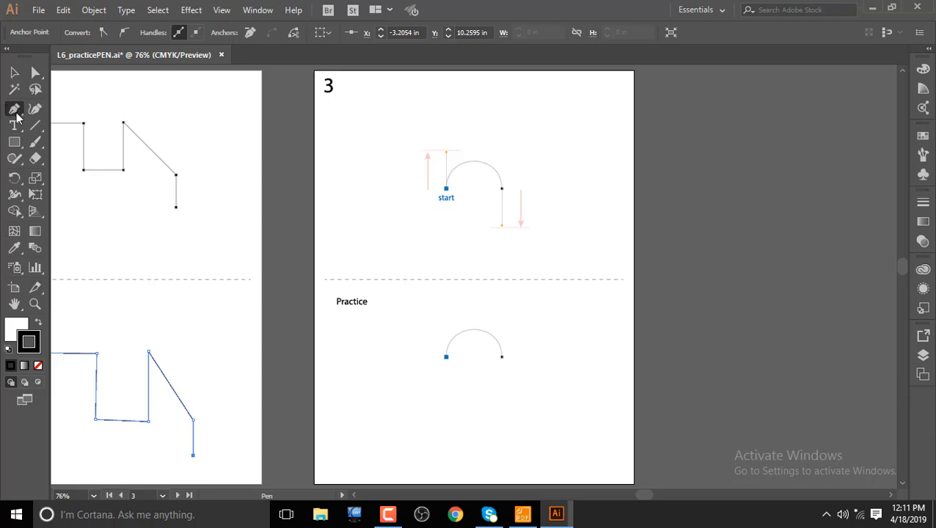
pyautogui.click(446, 357)
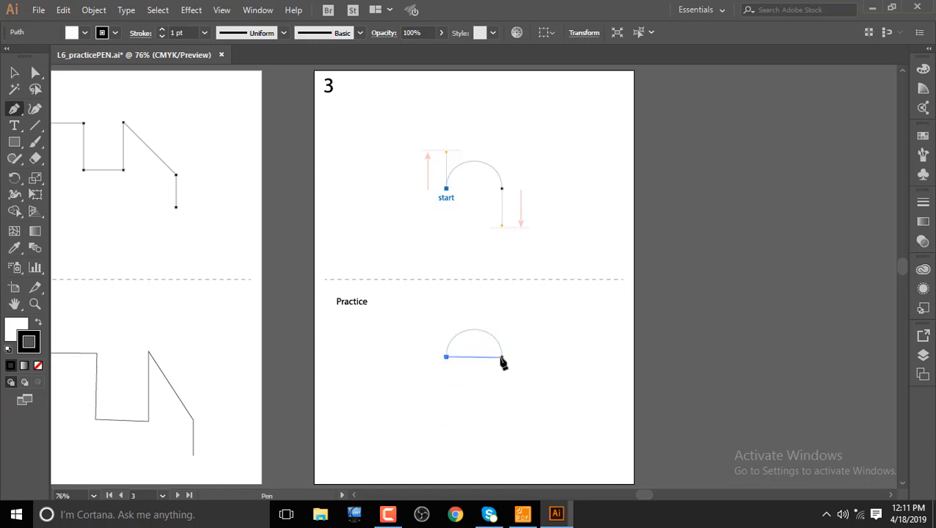
pyautogui.moveTo(501, 357); pyautogui.dragTo(526, 407)
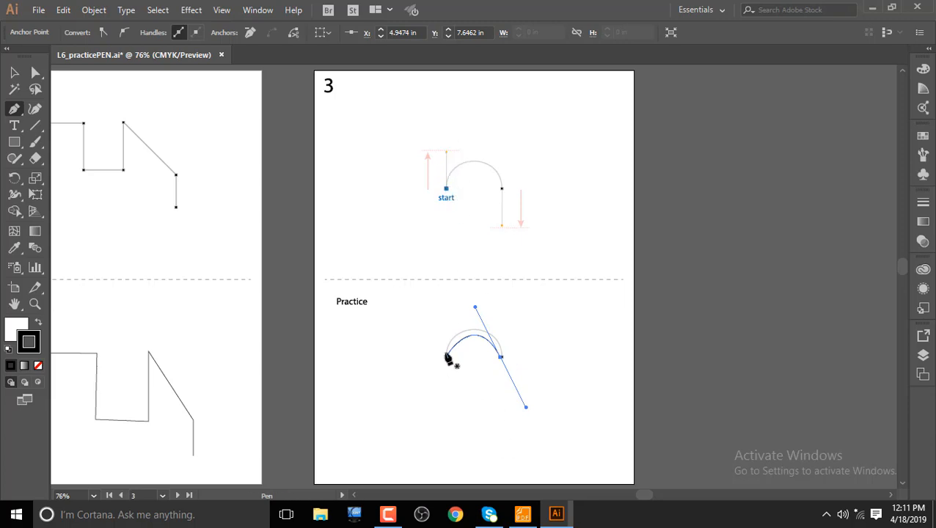
# Pull vertical direction handles from the practice arc's start anchor with the Anchor Point tool to bend the curve upward.
pyautogui.click(36, 72)
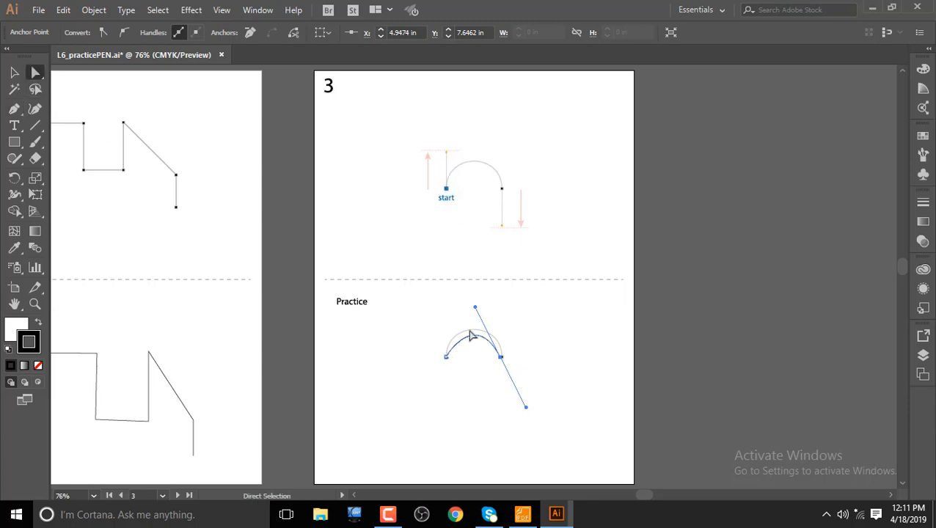
pyautogui.click(445, 358)
pyautogui.click(14, 109)
pyautogui.click(14, 108)
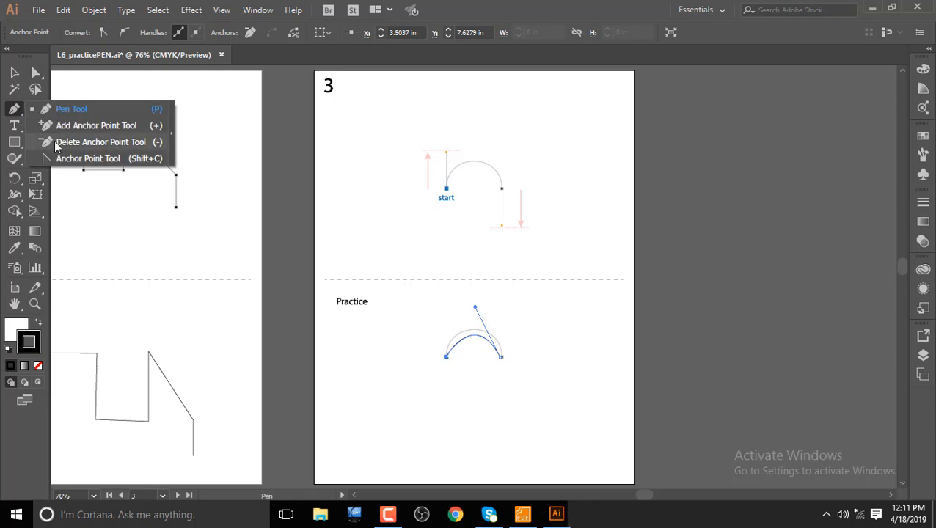
pyautogui.click(77, 158)
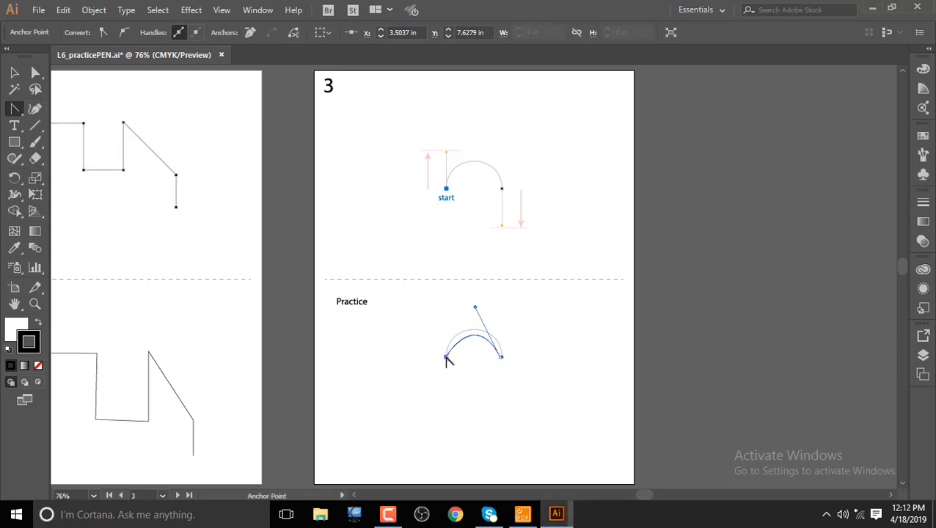
pyautogui.moveTo(446, 357); pyautogui.dragTo(446, 325)
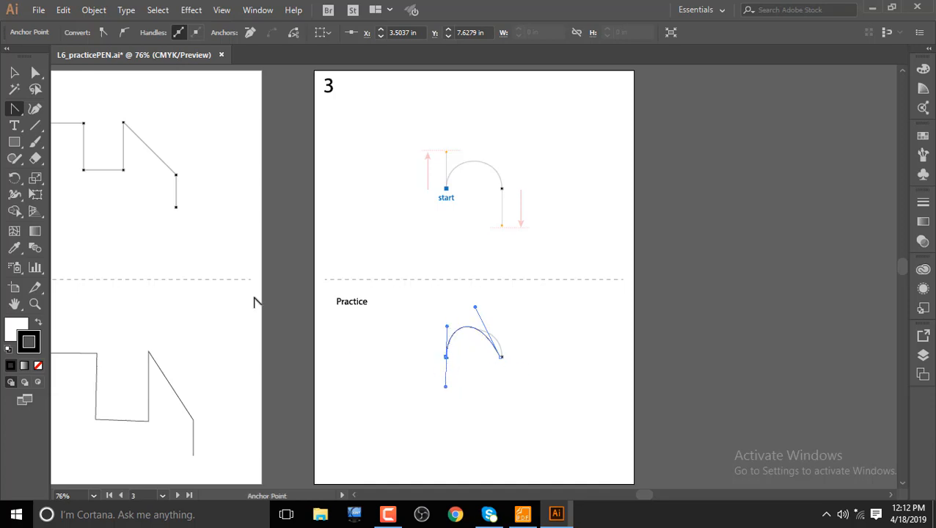
# Remove the first curved path drawn over the practice arc on artboard 3.
pyautogui.moveTo(14, 109); pyautogui.dragTo(47, 130)
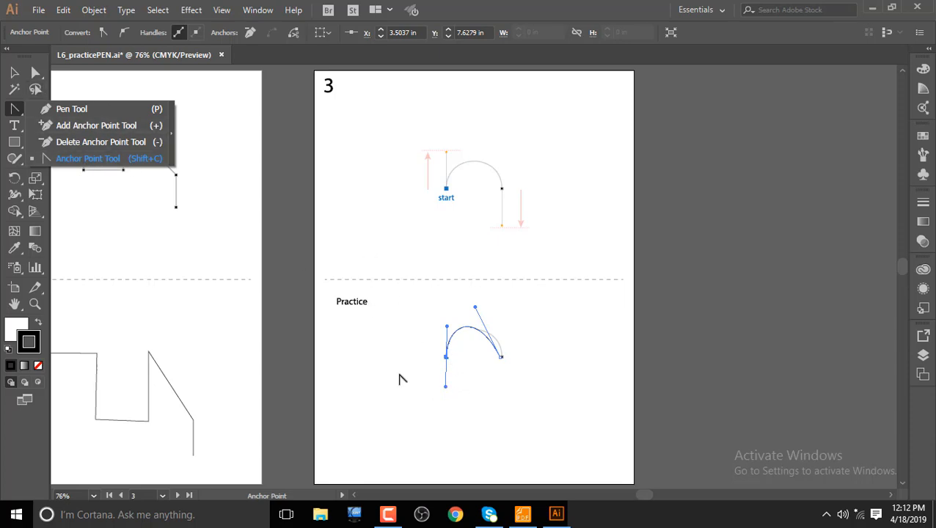
pyautogui.click(9, 74)
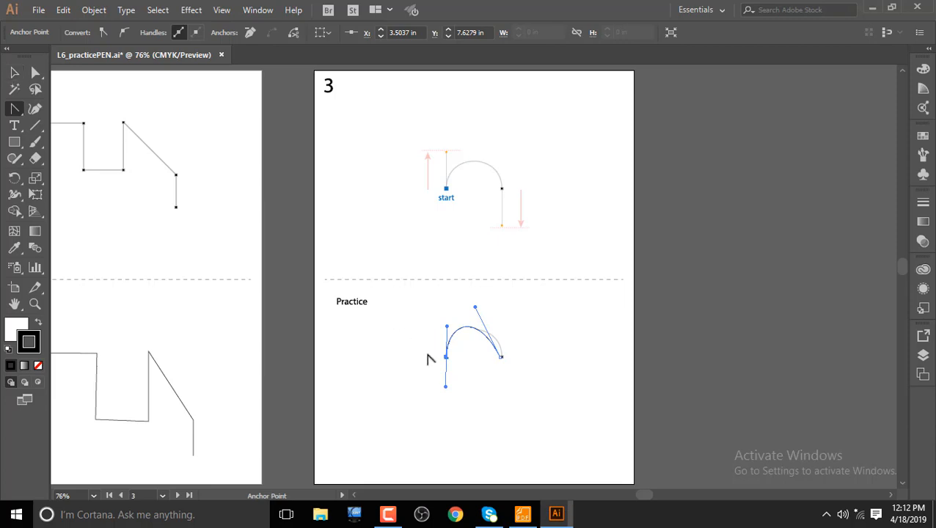
pyautogui.moveTo(502, 357); pyautogui.dragTo(526, 408)
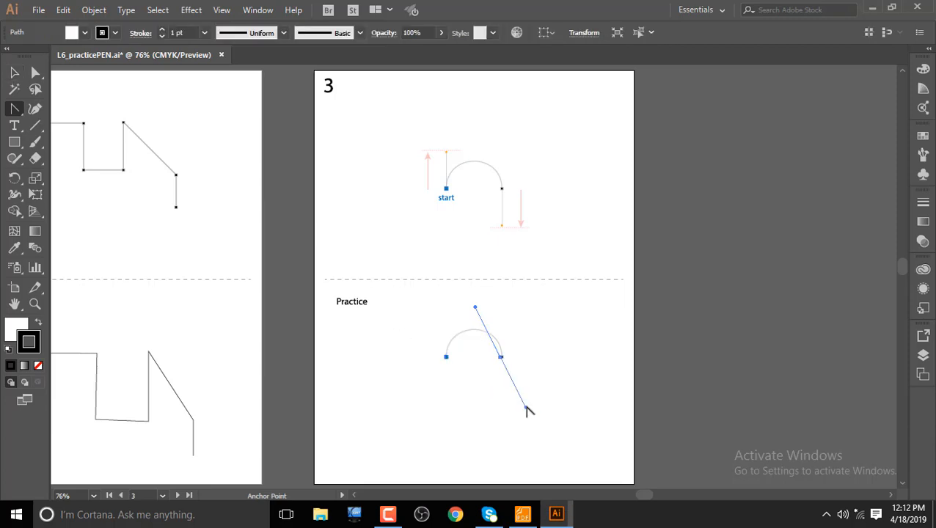
pyautogui.click(527, 411)
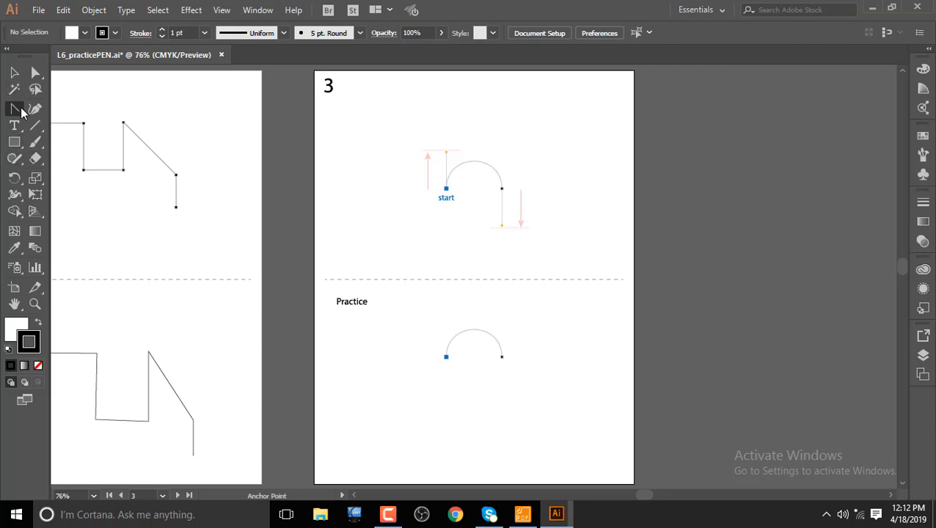
# Redraw the artboard 3 practice curve with the Pen tool from the blue start point to the black end point, pulling vertical handles at both anchors.
pyautogui.moveTo(13, 109); pyautogui.dragTo(70, 108)
pyautogui.moveTo(446, 357); pyautogui.dragTo(446, 379)
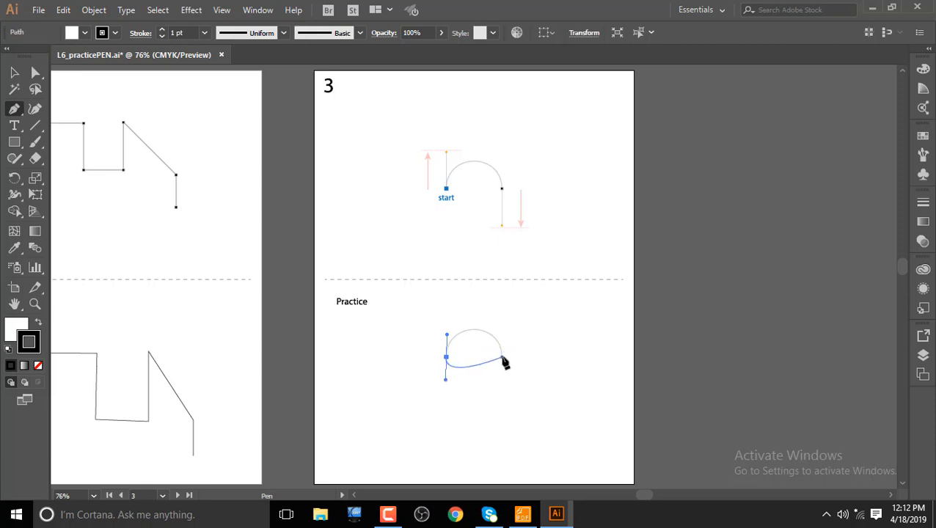
pyautogui.moveTo(502, 357); pyautogui.dragTo(502, 381)
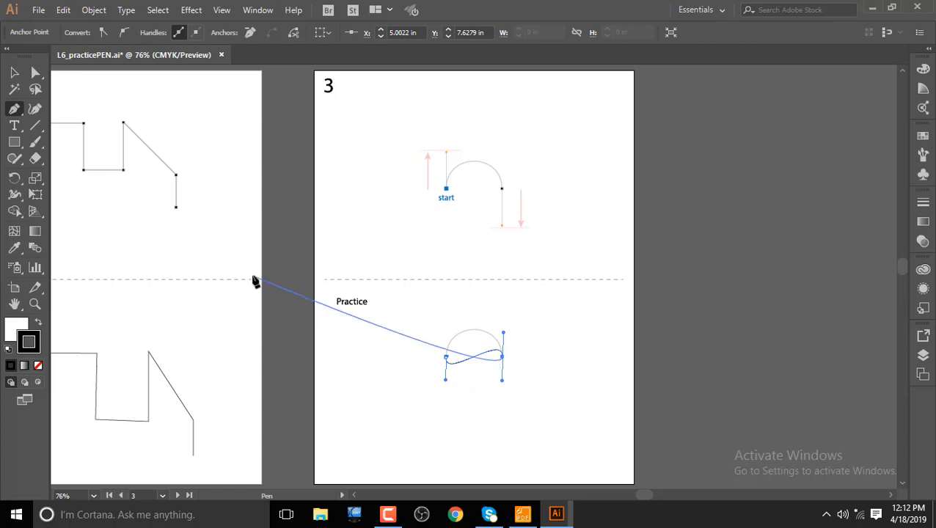
pyautogui.press('Escape')
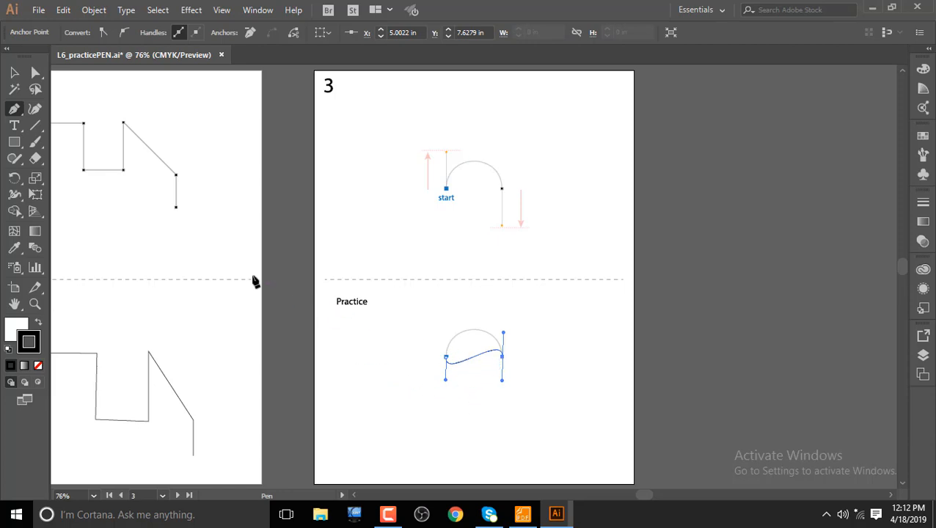
# Adjust the direction handles of both practice arc anchors with the Anchor Point tool so the curve arches upward along the template.
pyautogui.click(18, 110)
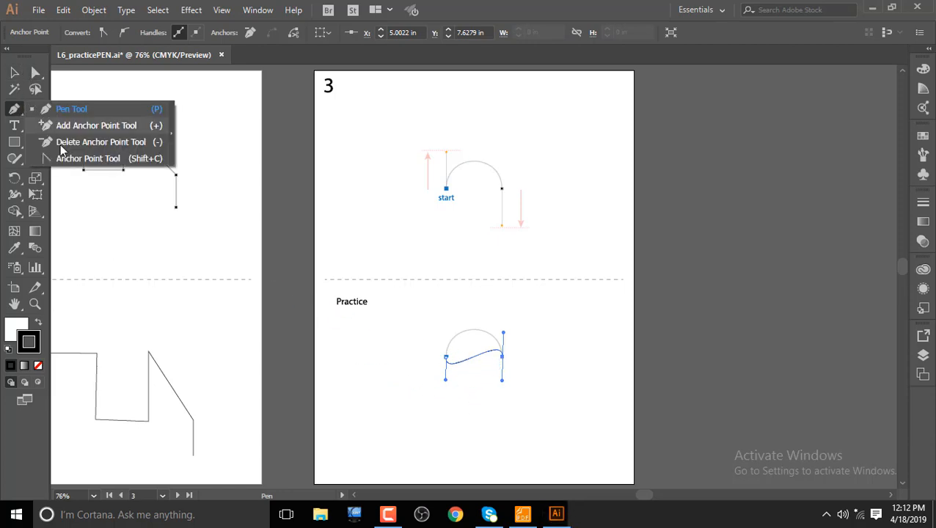
pyautogui.click(67, 157)
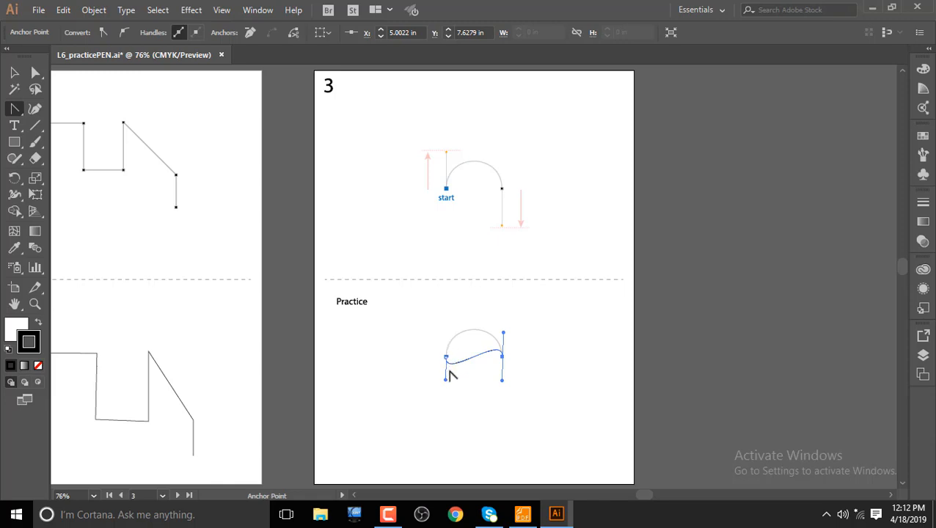
pyautogui.moveTo(449, 383); pyautogui.dragTo(454, 309)
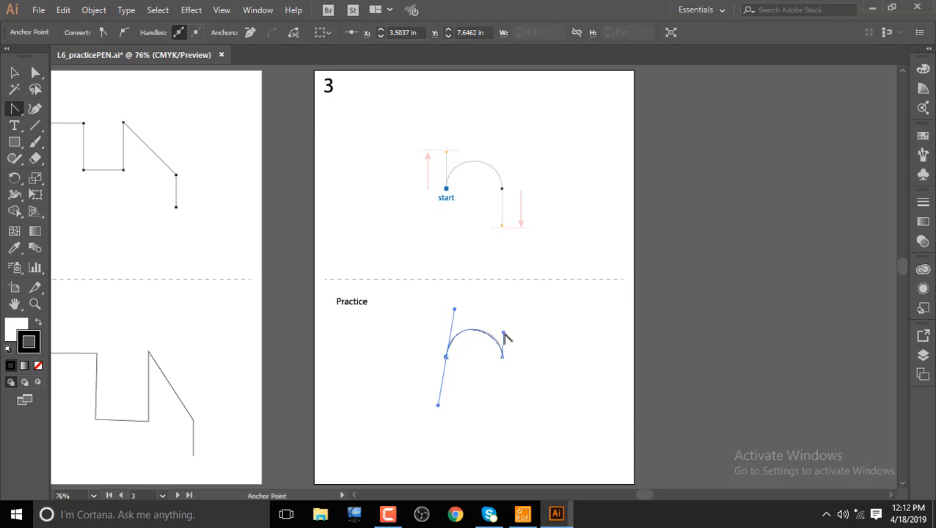
pyautogui.moveTo(504, 334); pyautogui.dragTo(505, 327)
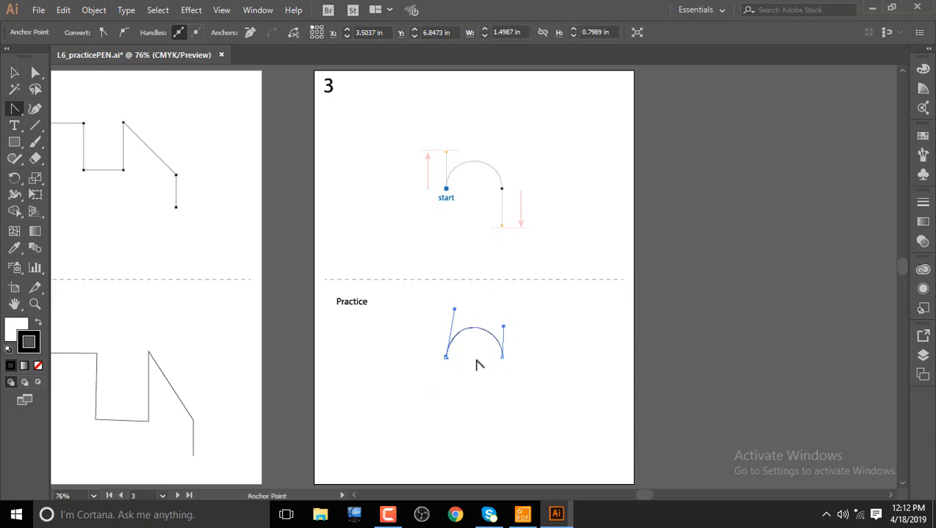
pyautogui.moveTo(502, 360); pyautogui.dragTo(501, 384)
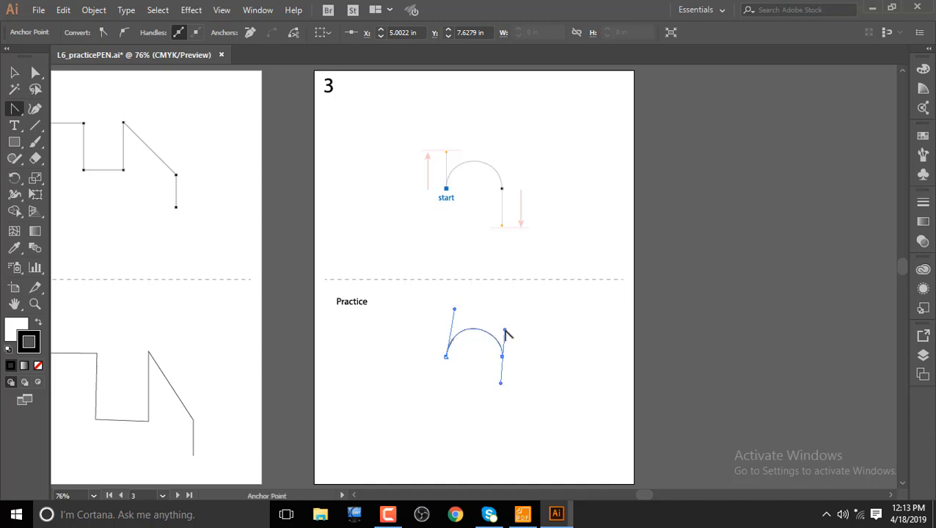
# Try to remove the upper direction handle of the practice arc's end anchor, and undo the resulting change.
pyautogui.moveTo(14, 109); pyautogui.dragTo(101, 149)
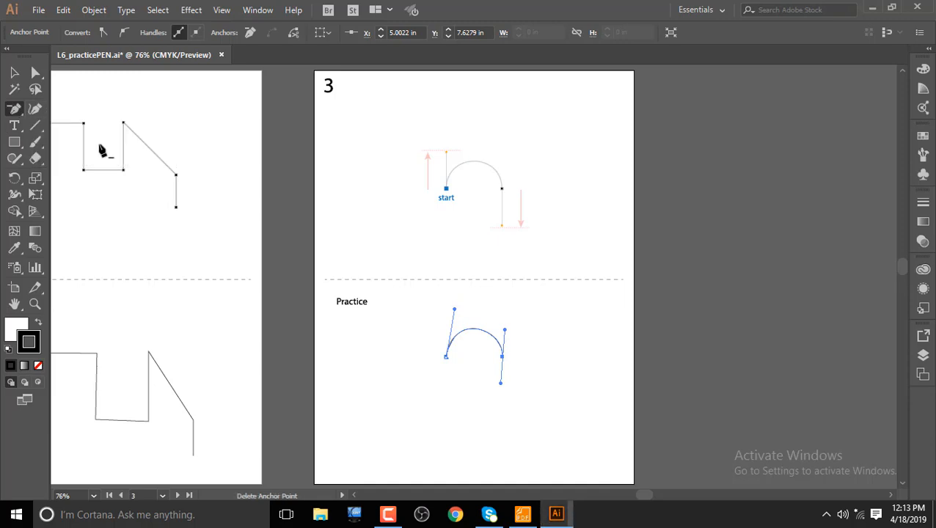
pyautogui.click(505, 330)
pyautogui.click(577, 277)
pyautogui.moveTo(14, 108); pyautogui.dragTo(75, 157)
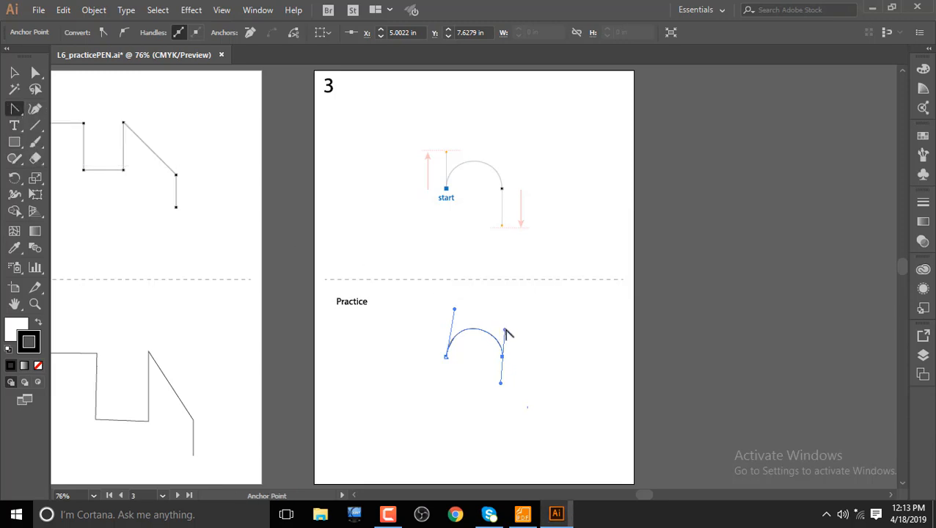
pyautogui.moveTo(505, 331); pyautogui.dragTo(504, 372)
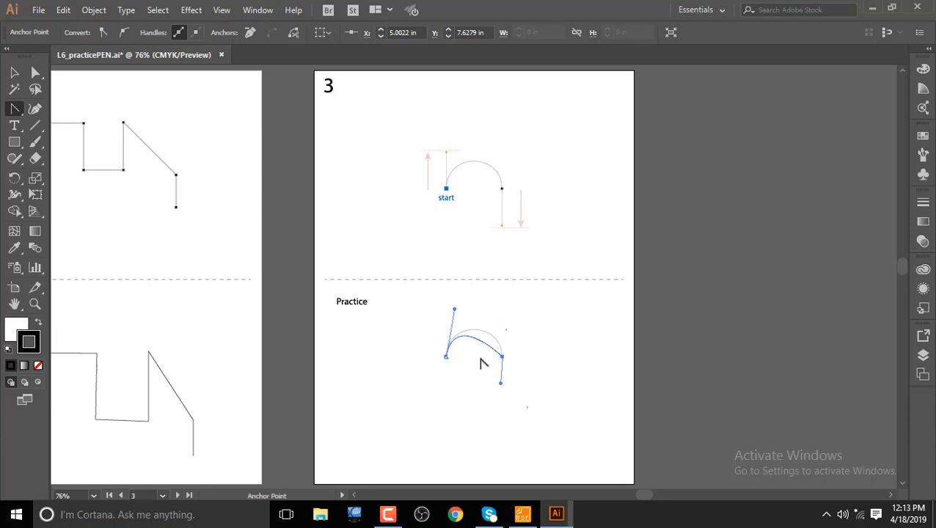
pyautogui.press('ctrl')
pyautogui.hotkey('ctrl', 'z')
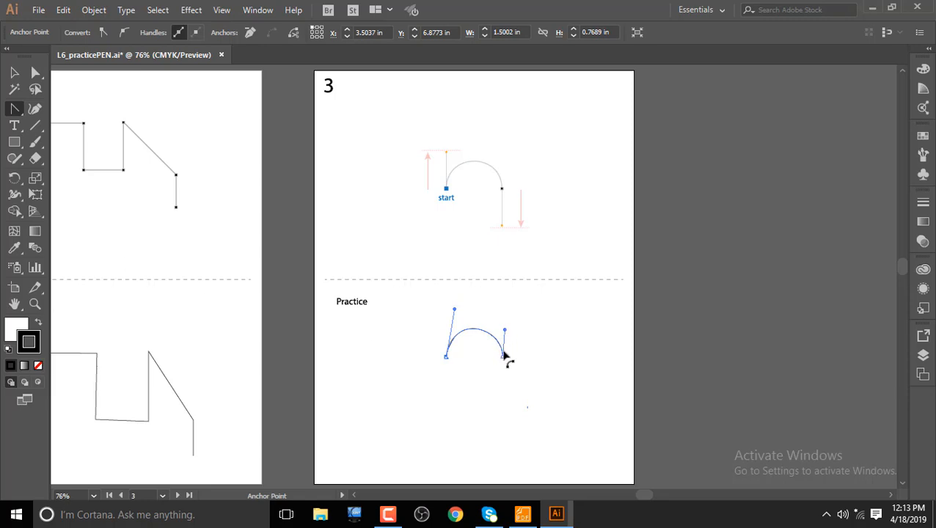
# Retract the end anchor's direction handle into the anchor and pull fresh vertical handles from it to match the practice arc.
pyautogui.moveTo(506, 331); pyautogui.dragTo(505, 394)
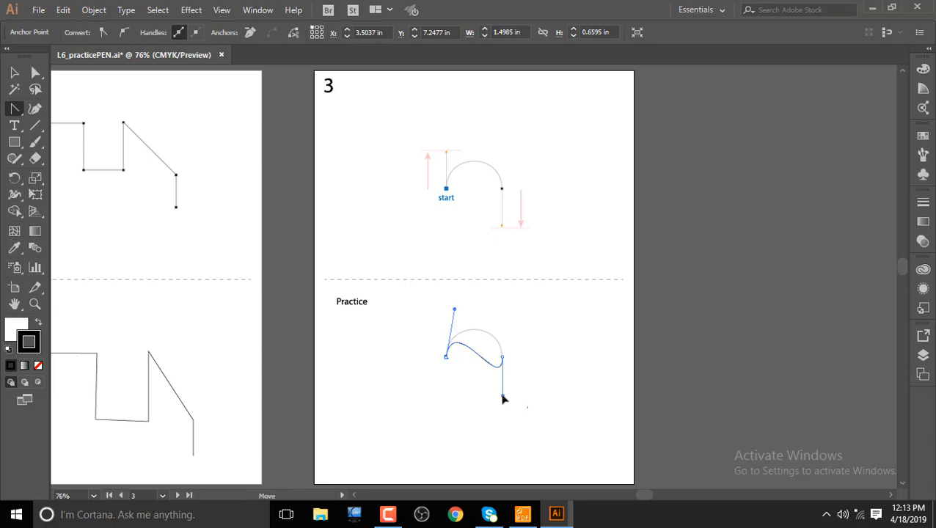
pyautogui.moveTo(503, 396); pyautogui.dragTo(501, 383)
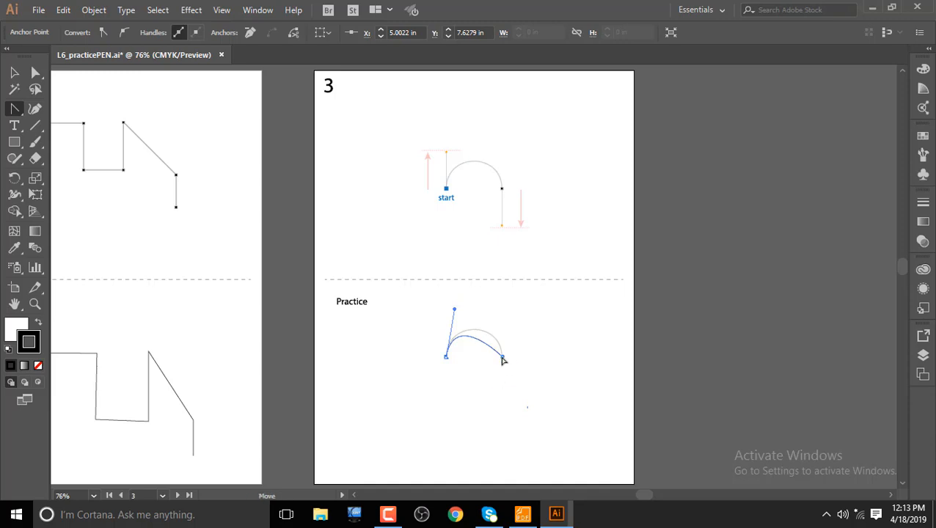
pyautogui.moveTo(505, 360); pyautogui.dragTo(502, 384)
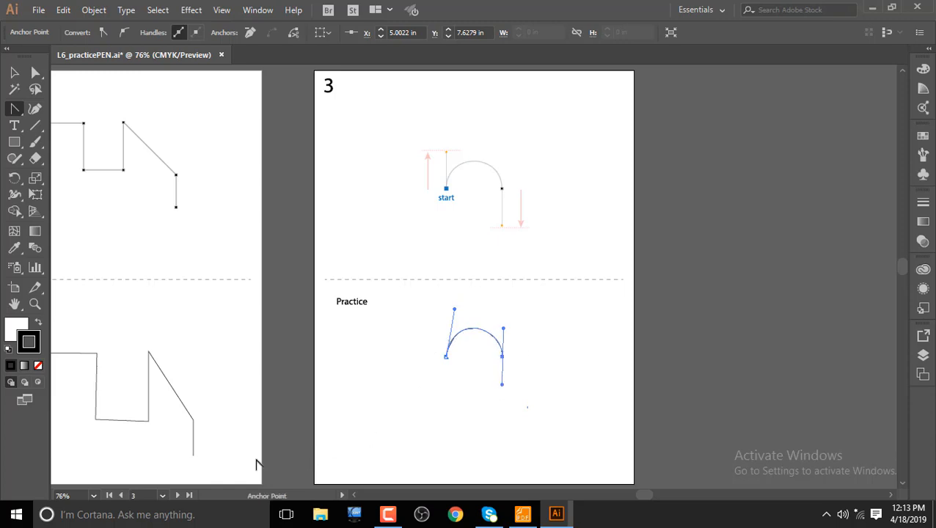
# On artboard 4, draw a wavy Pen path over the practice curve from the blue start point through the black points toward the red end.
pyautogui.click(178, 495)
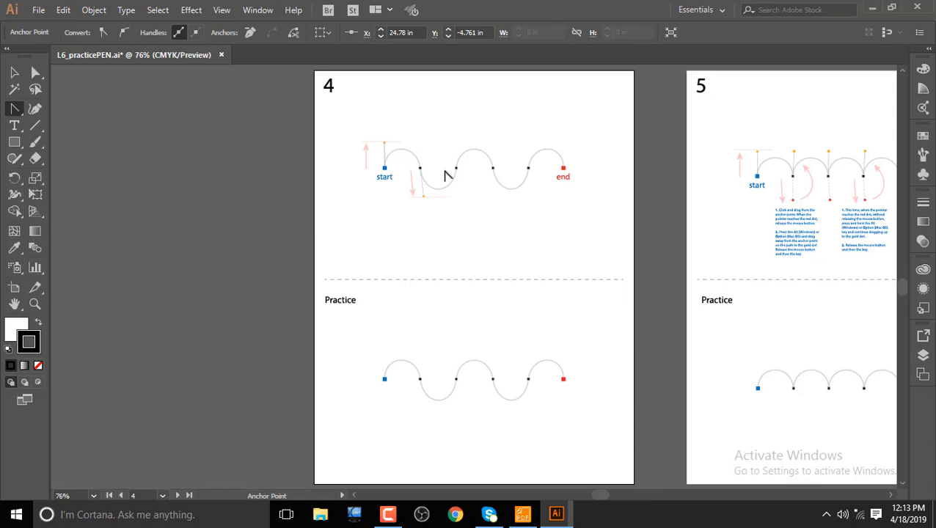
pyautogui.click(17, 110)
pyautogui.click(57, 109)
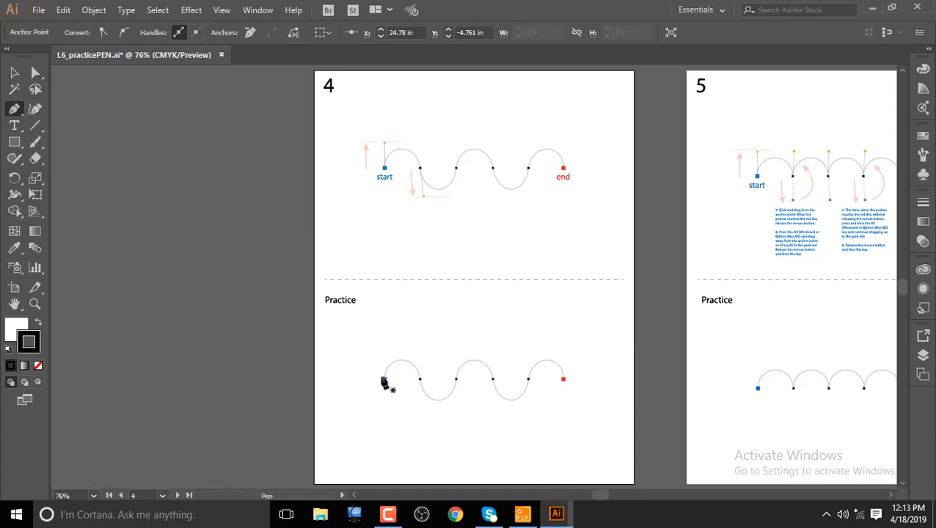
pyautogui.click(384, 379)
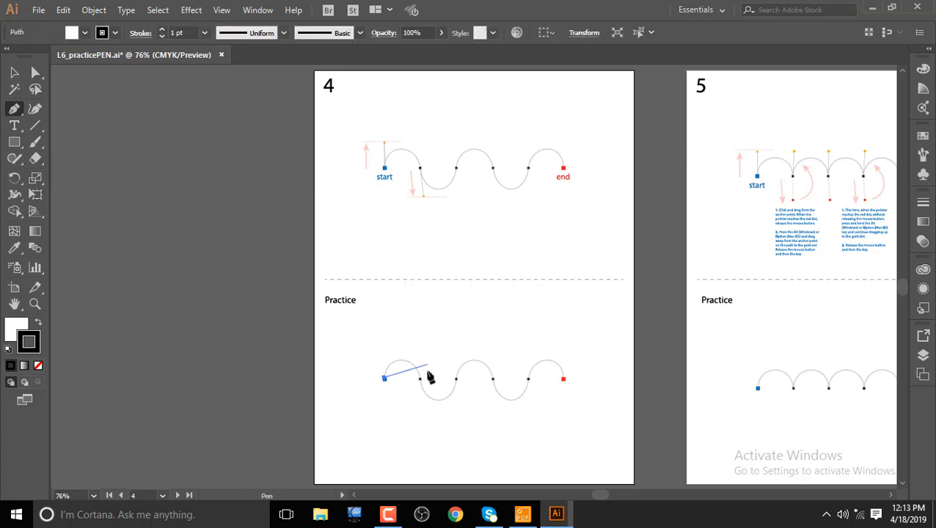
pyautogui.moveTo(420, 378); pyautogui.dragTo(428, 419)
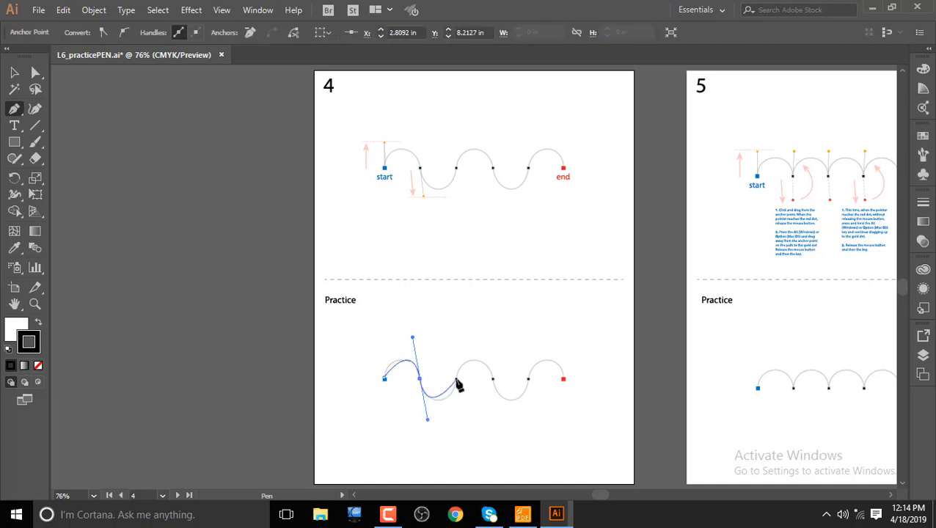
pyautogui.moveTo(457, 380); pyautogui.dragTo(531, 352)
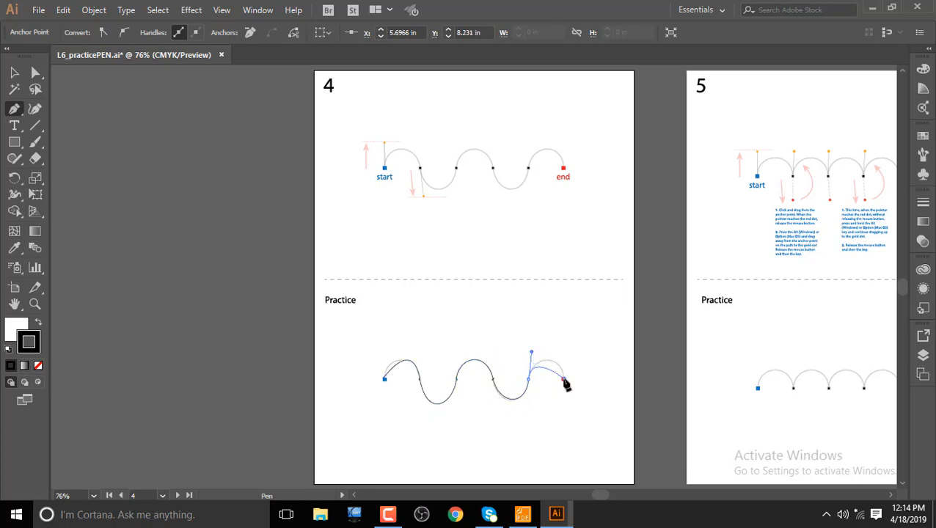
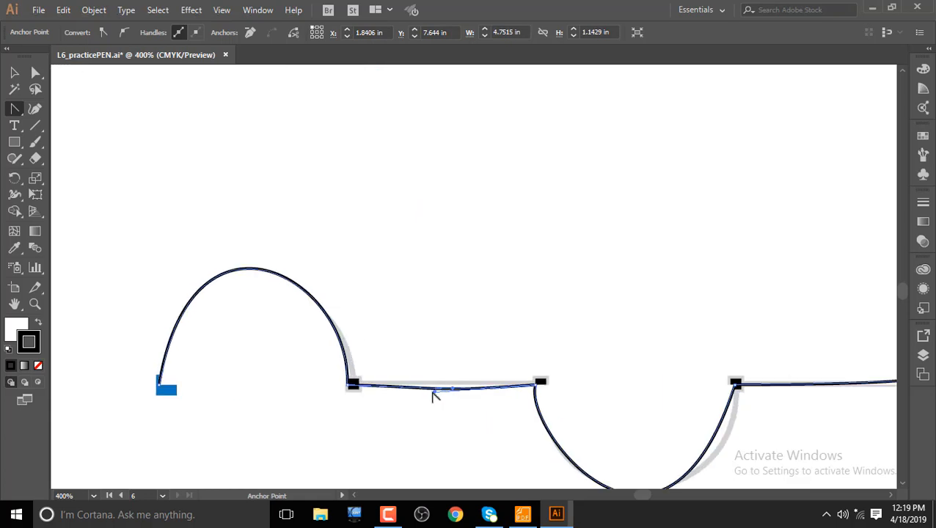
# On artboard 6, straighten the practice path's first flat segment and reshape the dip after it to follow the gray template with the Anchor Point tool.
pyautogui.moveTo(436, 395)
pyautogui.mouseDown()
pyautogui.moveTo(437, 384)
pyautogui.moveTo(450, 384)
pyautogui.mouseUp()
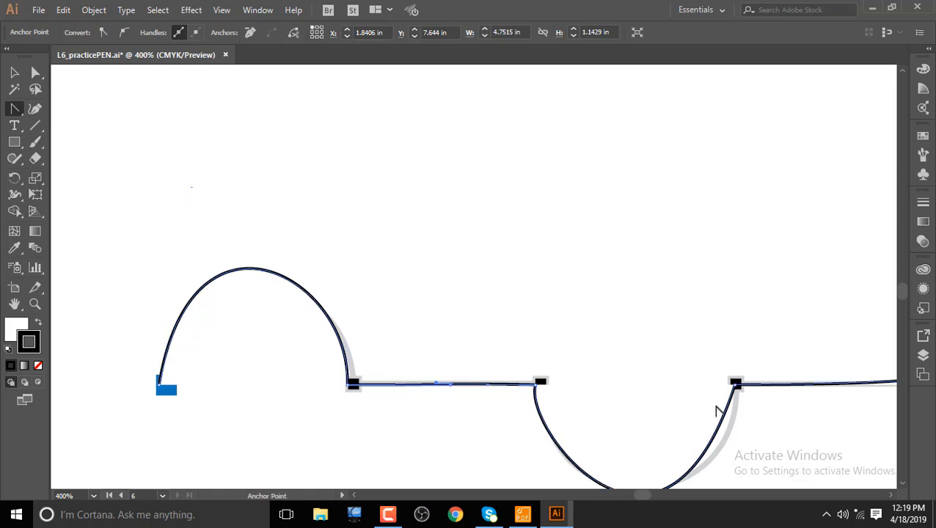
pyautogui.moveTo(735, 387); pyautogui.dragTo(738, 308)
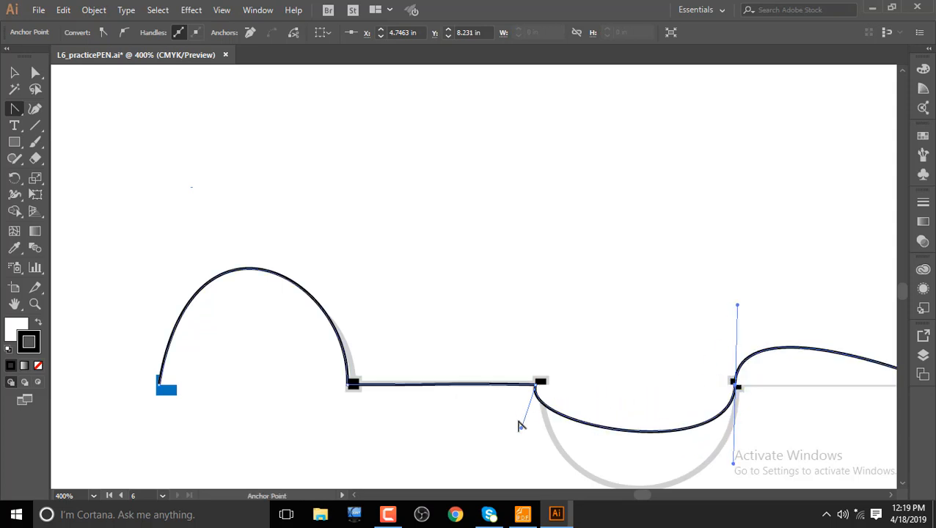
pyautogui.moveTo(523, 432); pyautogui.dragTo(616, 153)
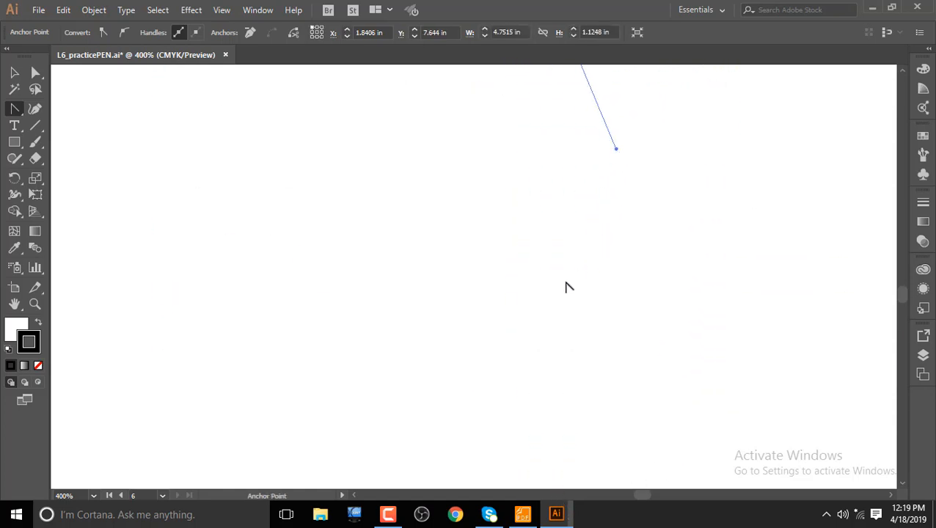
pyautogui.scroll(5, 567, 286)
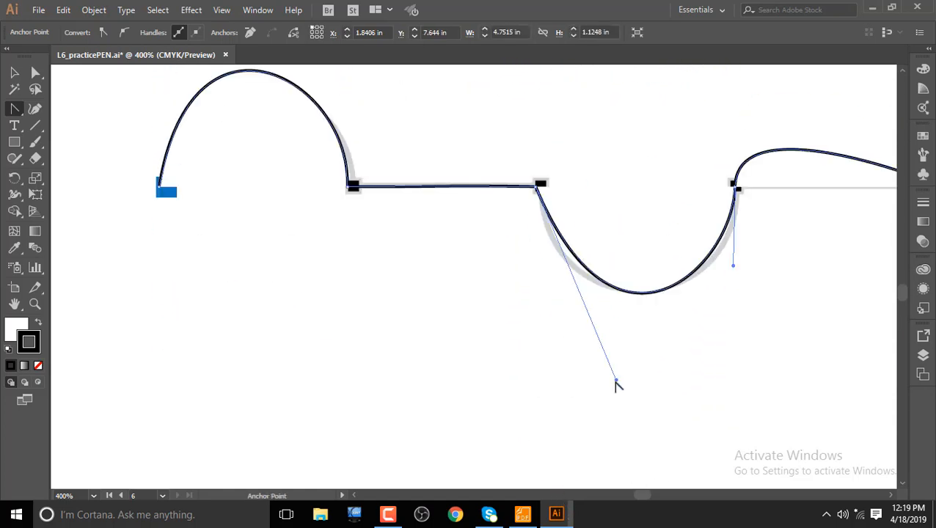
pyautogui.moveTo(616, 380); pyautogui.dragTo(576, 371)
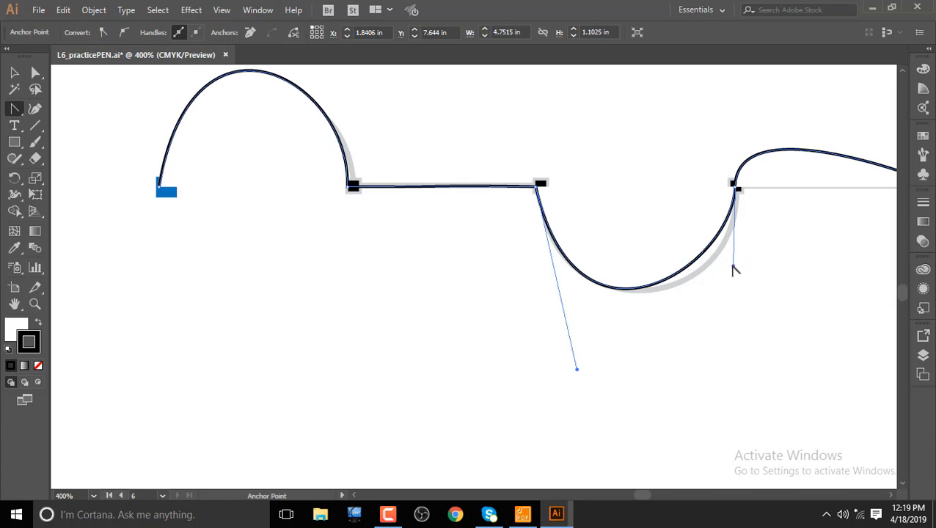
pyautogui.moveTo(734, 267); pyautogui.dragTo(757, 288)
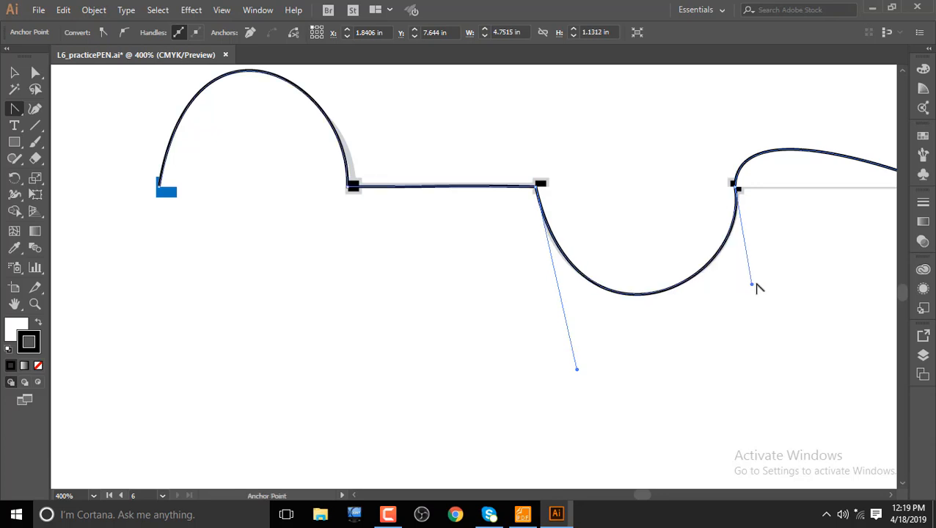
# Rework the handles at the dip's end anchor to refit the dip to the template and flatten the segment that follows it.
pyautogui.moveTo(735, 185); pyautogui.dragTo(740, 110)
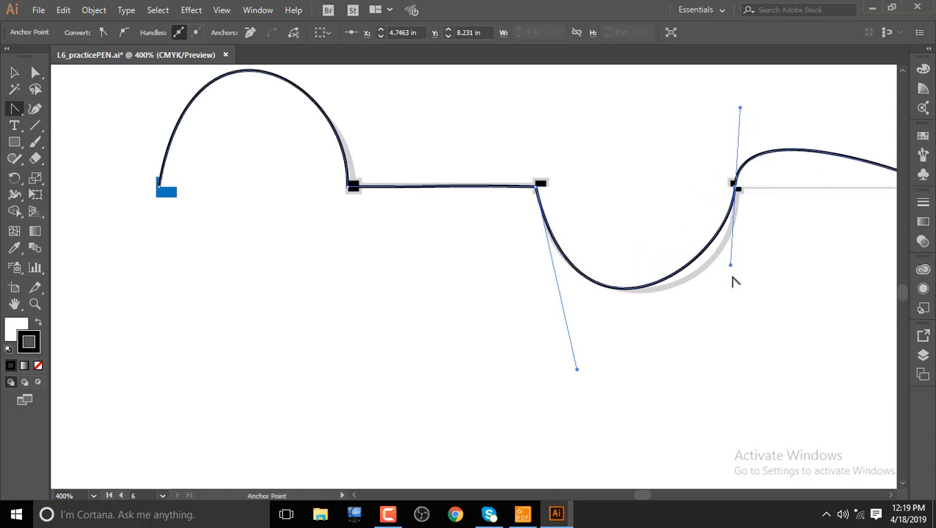
pyautogui.moveTo(731, 266); pyautogui.dragTo(756, 285)
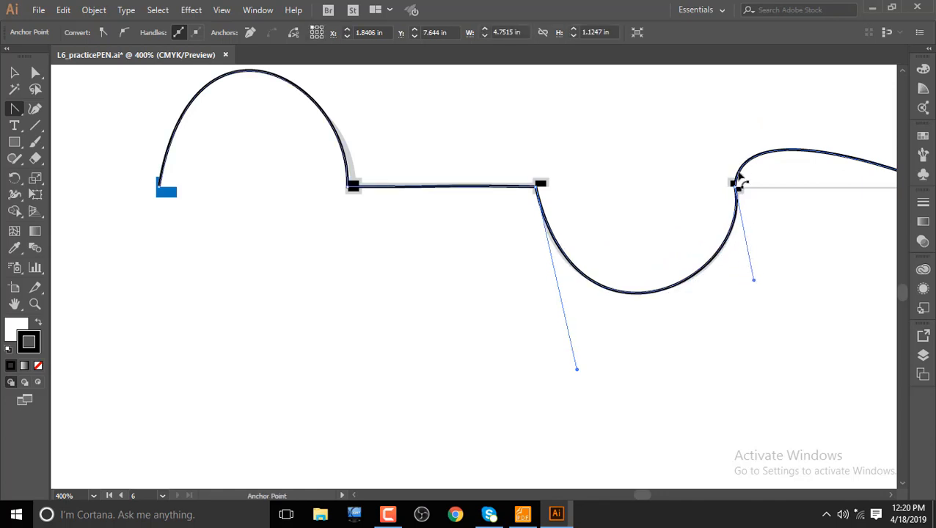
pyautogui.click(738, 184)
pyautogui.moveTo(738, 183); pyautogui.dragTo(791, 194)
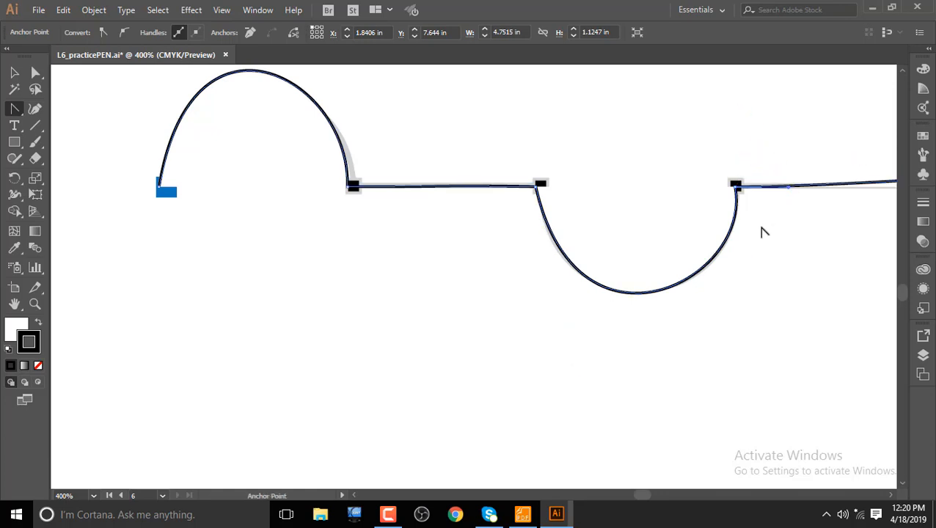
pyautogui.moveTo(748, 245); pyautogui.dragTo(423, 258)
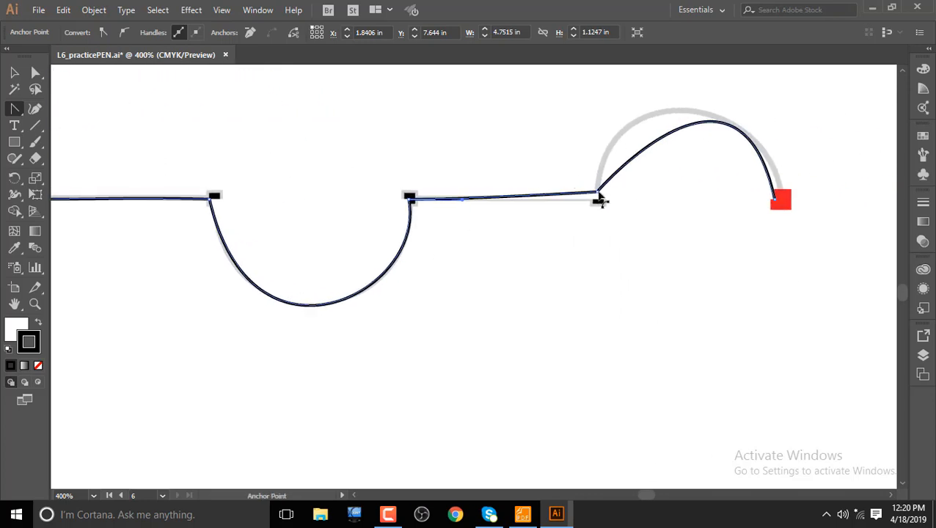
# Retract the handles of the anchor before the final arc and move it onto its black marker with Direct Selection.
pyautogui.click(598, 195)
pyautogui.click(35, 72)
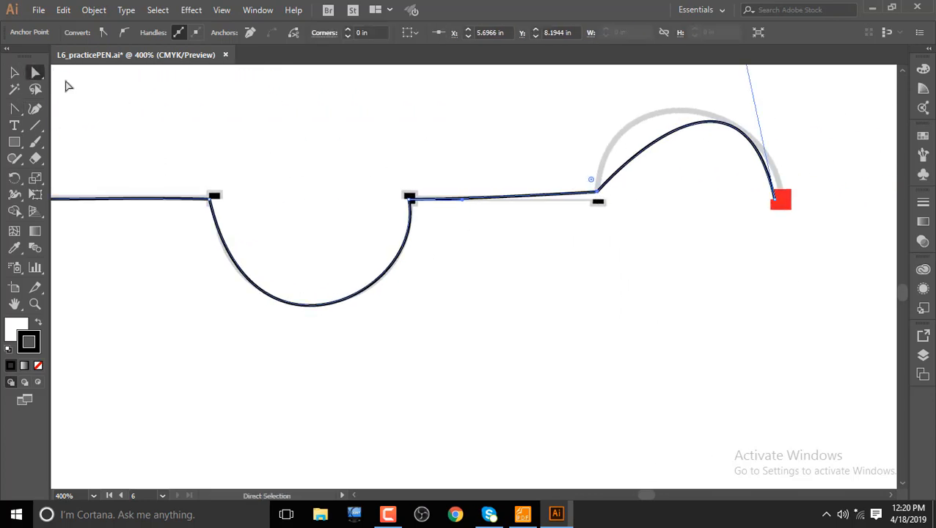
pyautogui.moveTo(598, 203); pyautogui.dragTo(599, 203)
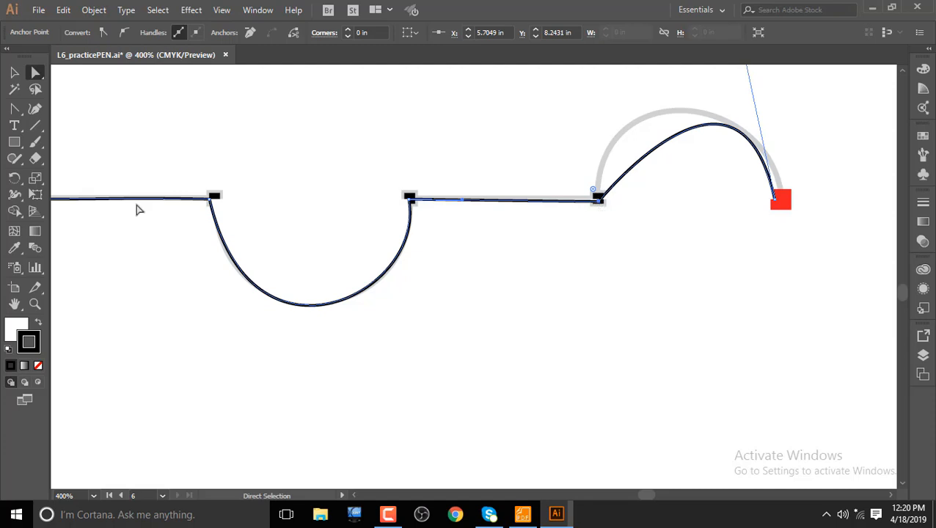
# Try pulling vertical handles from the anchor before the final arc with the Anchor Point tool, and retract them.
pyautogui.click(15, 109)
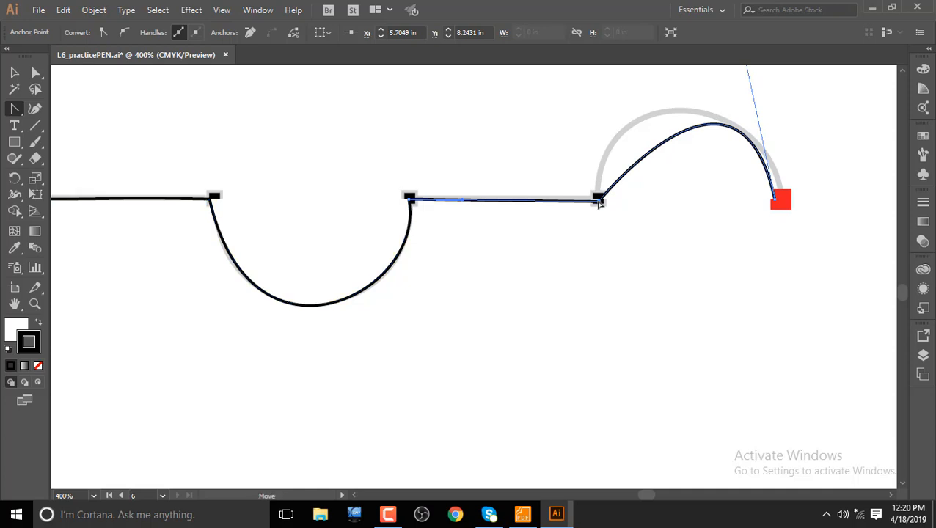
pyautogui.moveTo(599, 202); pyautogui.dragTo(599, 224)
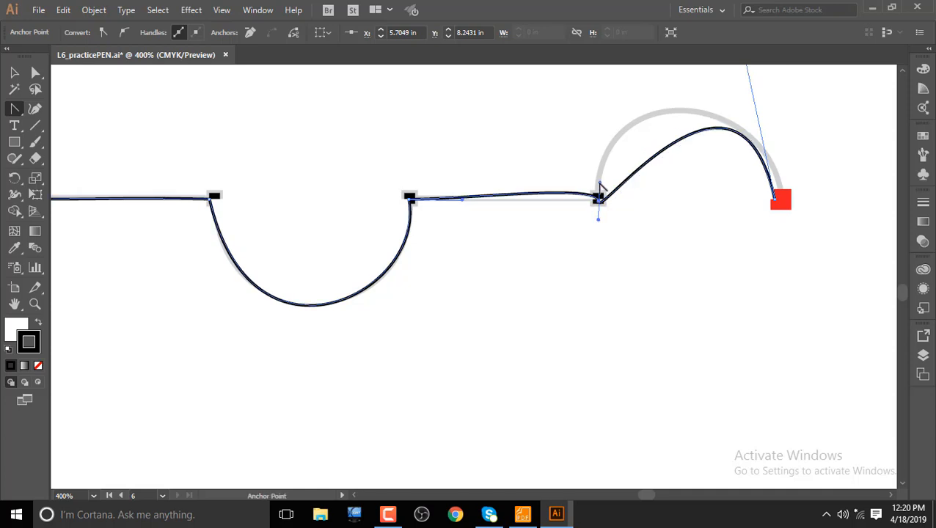
pyautogui.moveTo(600, 186); pyautogui.dragTo(593, 213)
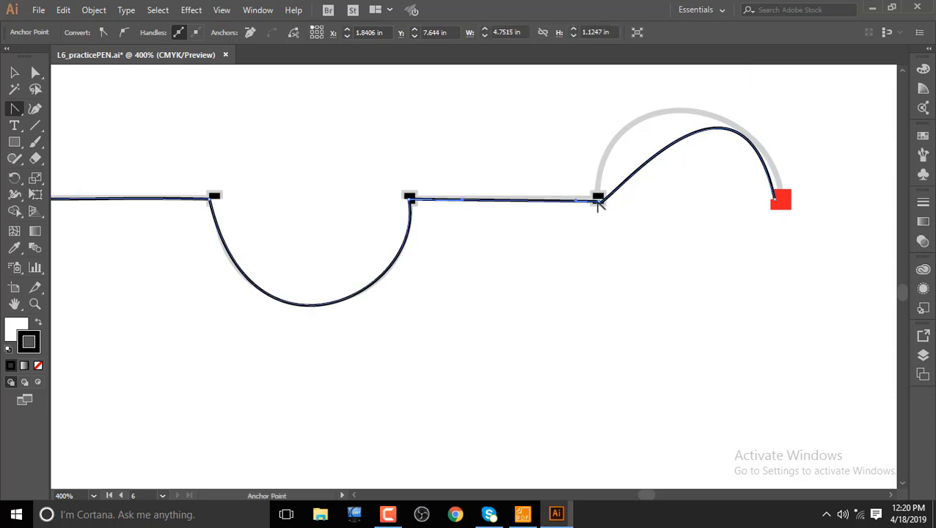
pyautogui.click(598, 202)
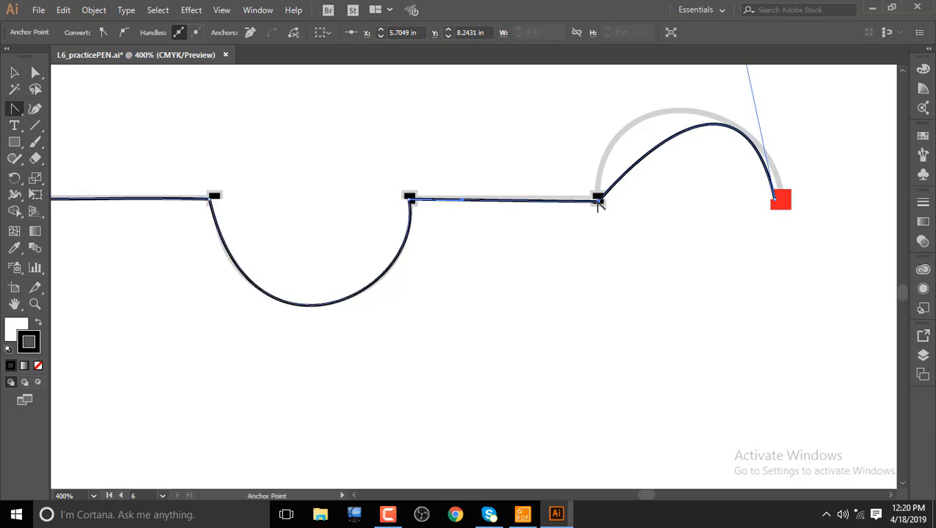
# Pull a handle up from the anchor before the final arc and shorten the end anchor's handle to follow the gray template.
pyautogui.moveTo(599, 202); pyautogui.dragTo(570, 134)
pyautogui.scroll(1, 776, 179)
pyautogui.scroll(6, 775, 176)
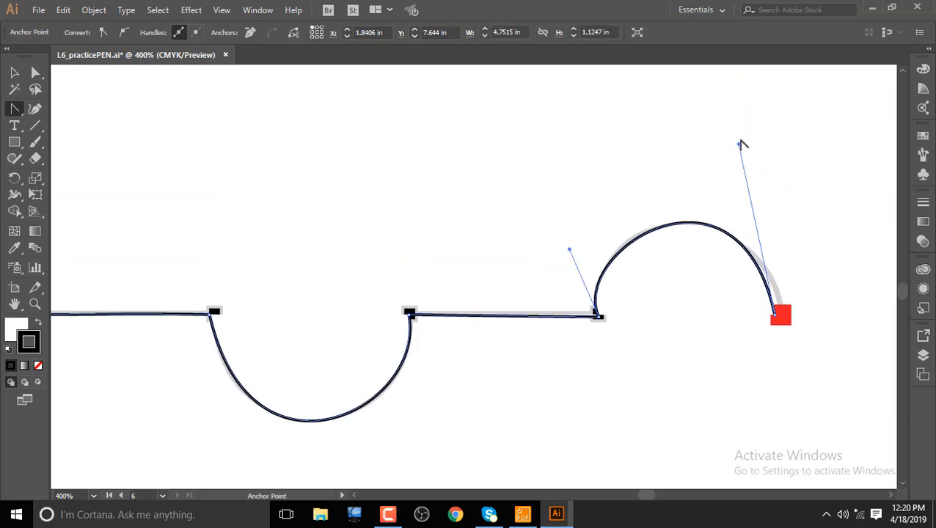
pyautogui.moveTo(738, 145)
pyautogui.mouseDown()
pyautogui.moveTo(761, 223)
pyautogui.moveTo(779, 198)
pyautogui.moveTo(747, 160)
pyautogui.mouseUp()
pyautogui.scroll(1, 739, 146)
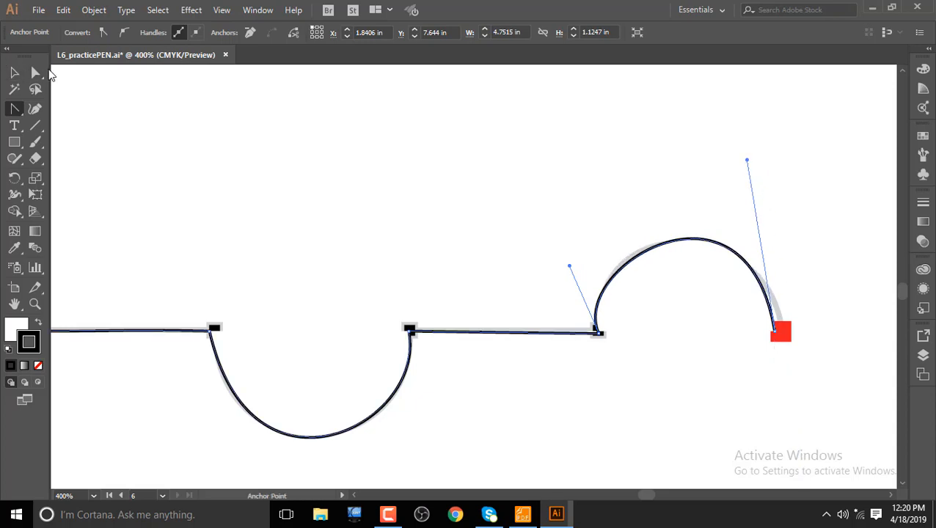
# Move the path's end anchor onto the red end square and lengthen the handle at the final arc's start anchor.
pyautogui.click(35, 72)
pyautogui.moveTo(780, 334); pyautogui.dragTo(782, 340)
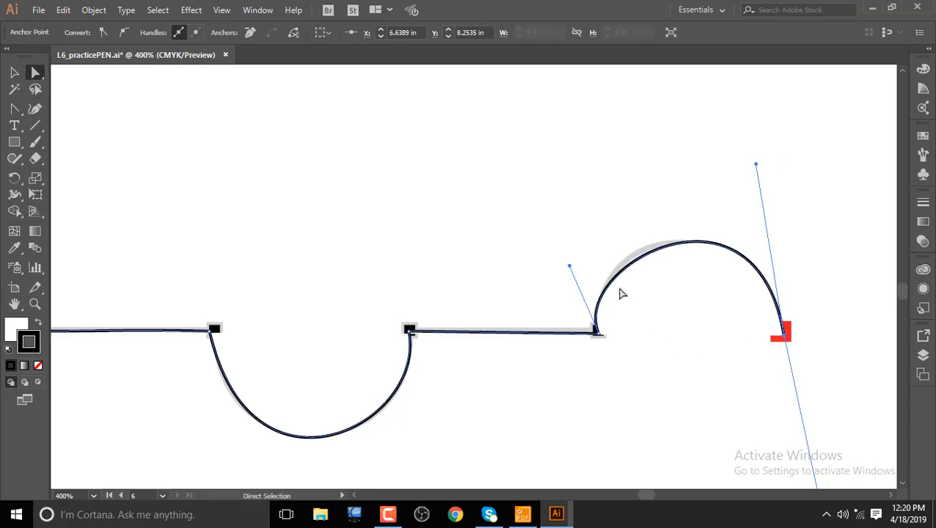
pyautogui.moveTo(570, 267)
pyautogui.mouseDown()
pyautogui.moveTo(571, 253)
pyautogui.moveTo(564, 262)
pyautogui.mouseUp()
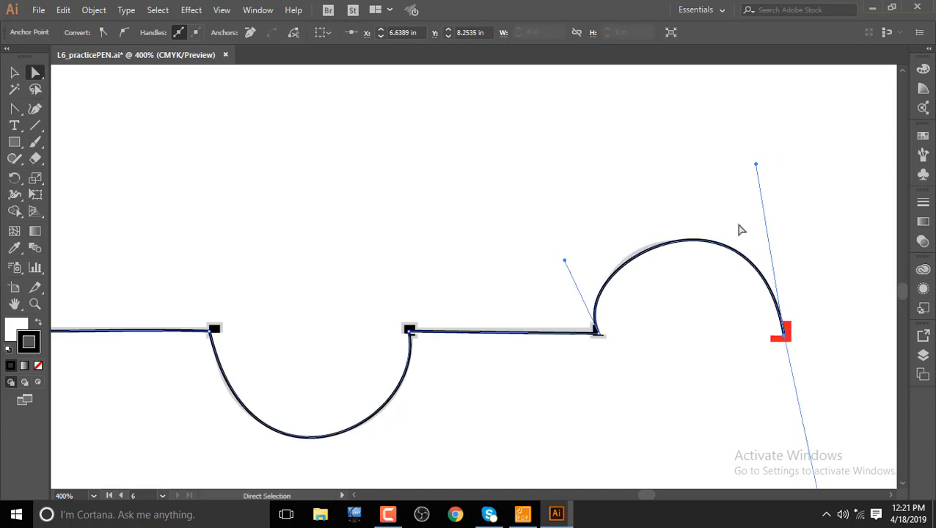
# Reselect the end anchor and tilt its upper handle inward to fit the final arc to the template.
pyautogui.moveTo(756, 163); pyautogui.dragTo(742, 189)
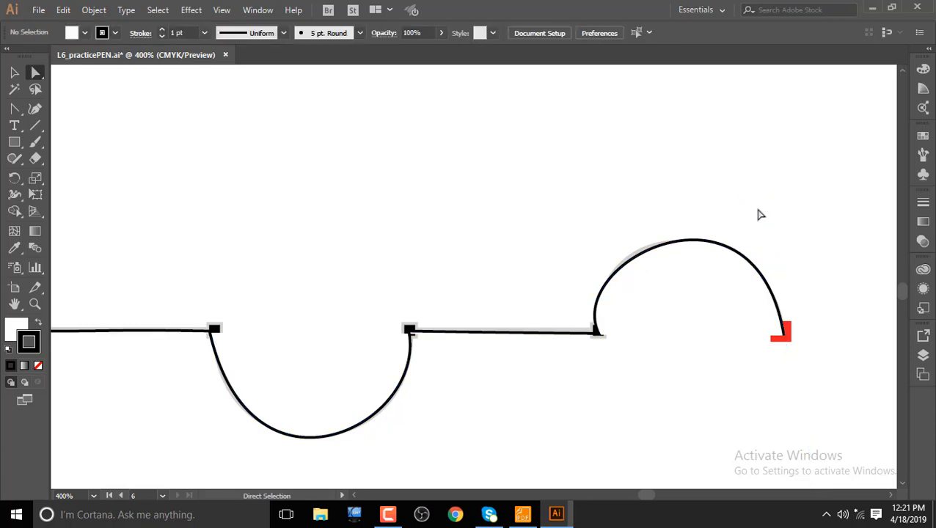
pyautogui.click(785, 336)
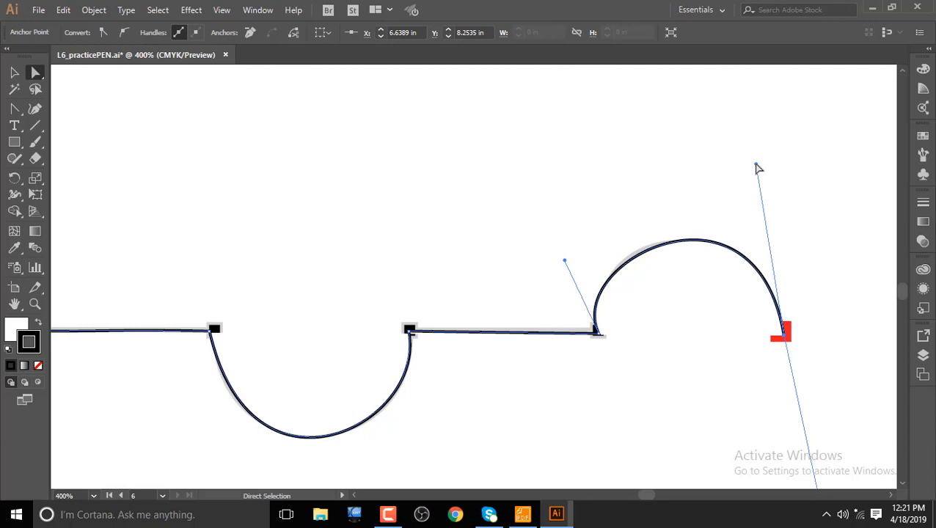
pyautogui.click(754, 190)
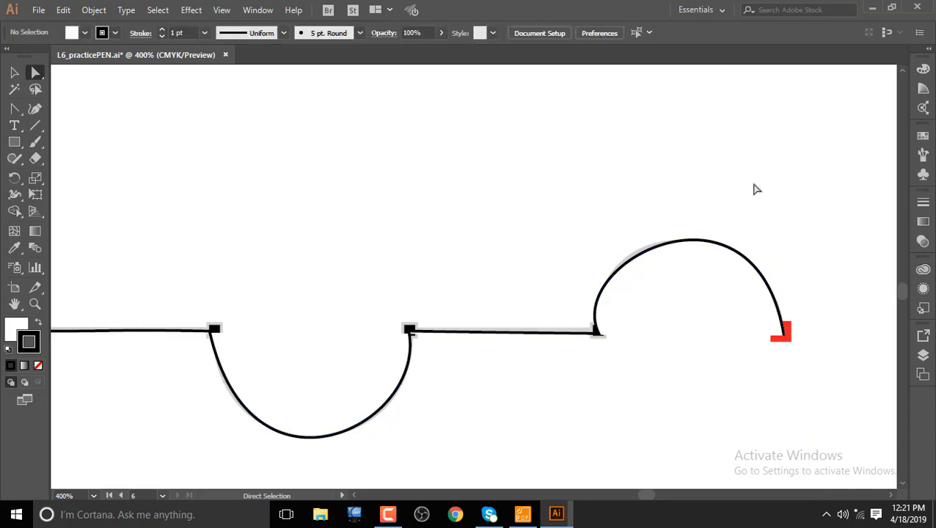
pyautogui.click(785, 336)
pyautogui.moveTo(758, 167)
pyautogui.mouseDown()
pyautogui.moveTo(754, 186)
pyautogui.moveTo(739, 173)
pyautogui.moveTo(744, 167)
pyautogui.mouseUp()
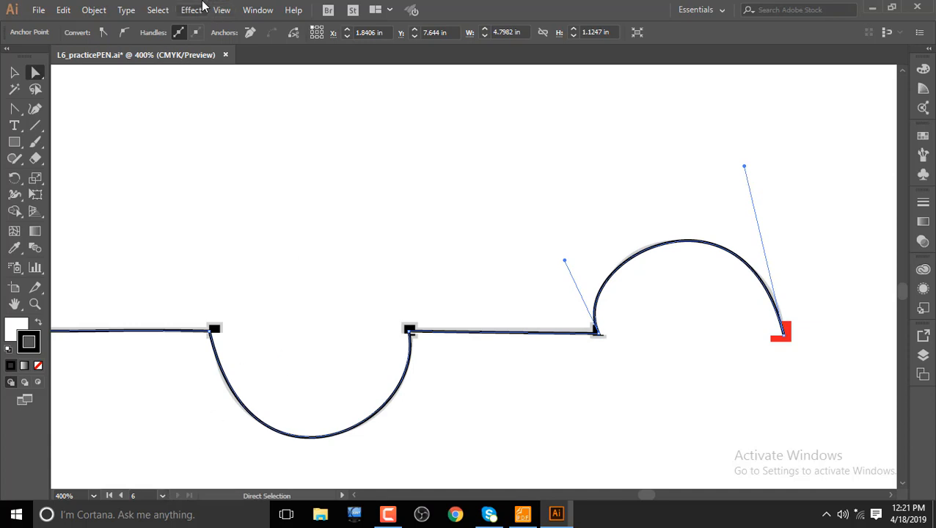
# Fit all artboards in the window and review the finished exercises one artboard at a time, from 5 back to 1.
pyautogui.click(223, 9)
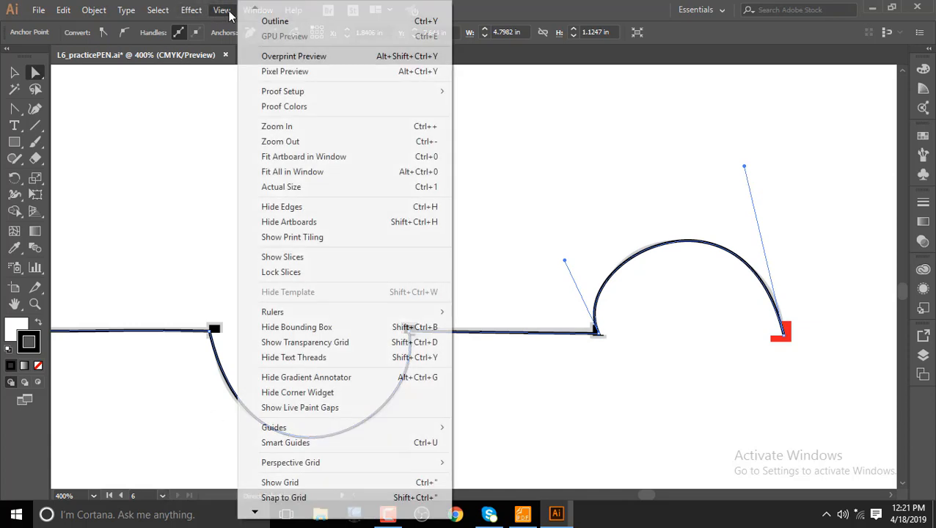
pyautogui.click(308, 174)
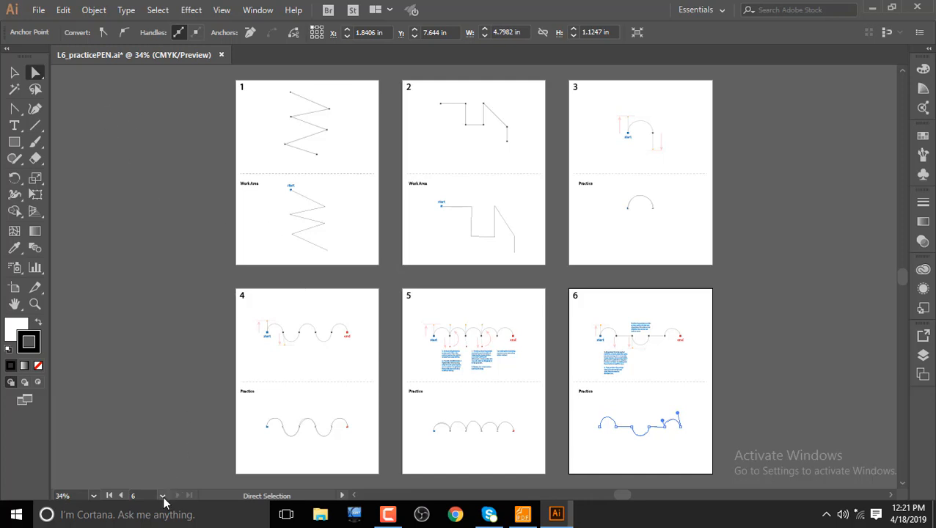
pyautogui.click(123, 497)
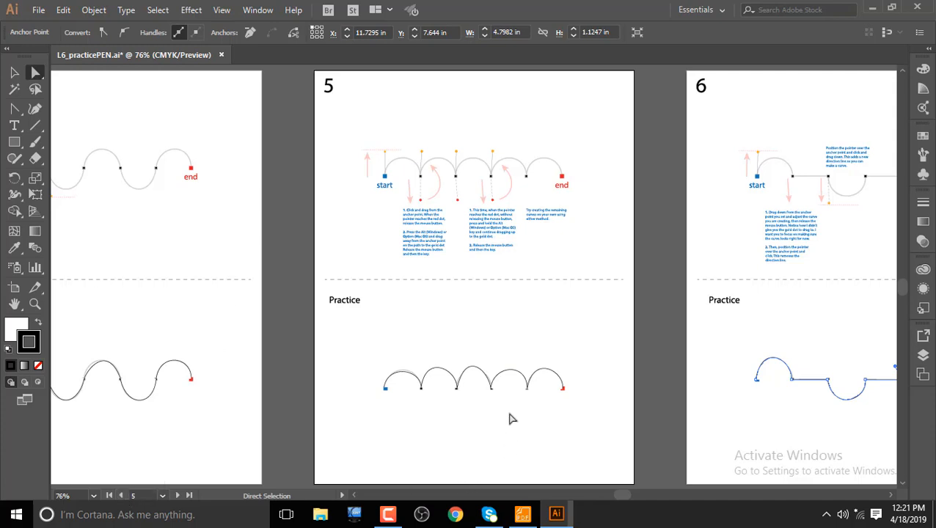
pyautogui.click(123, 497)
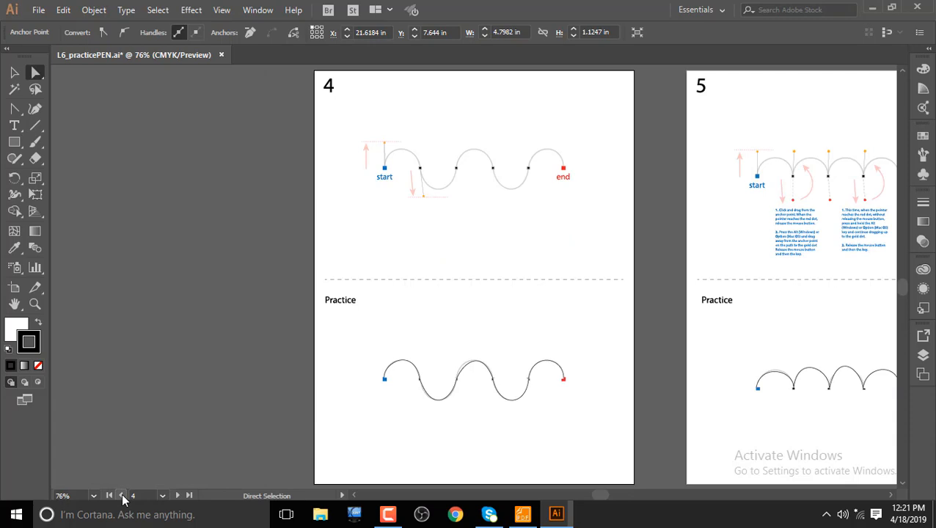
pyautogui.click(123, 497)
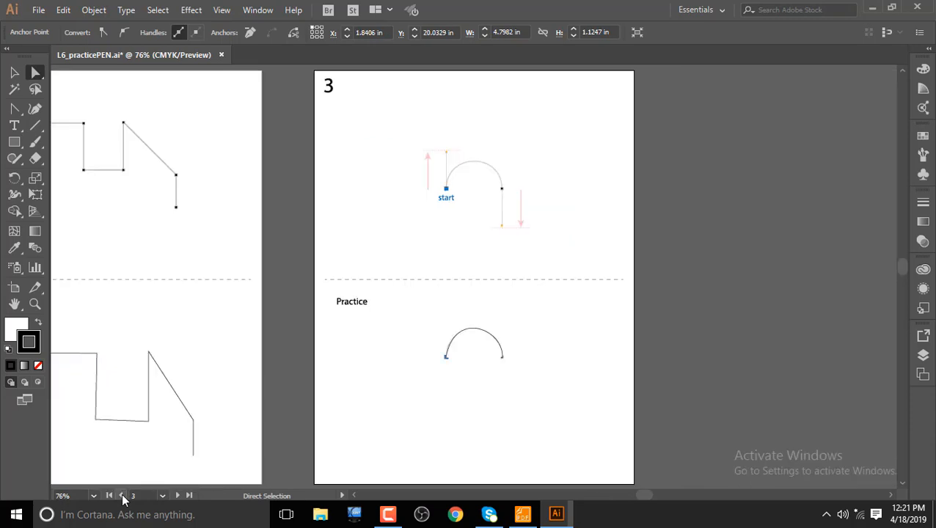
pyautogui.click(123, 496)
pyautogui.click(122, 497)
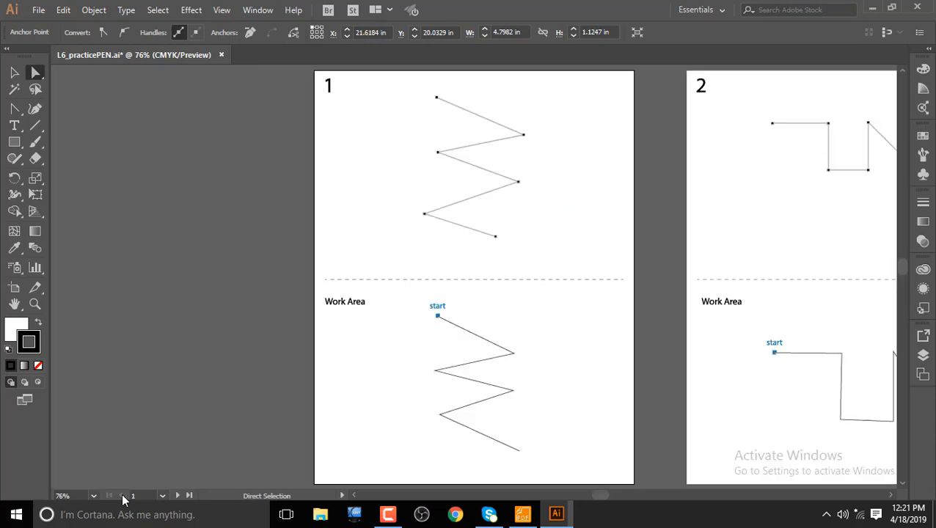
# Inspect the drawn paths on artboards 1, 2 and 3 by selecting each one with the Selection tool.
pyautogui.click(14, 72)
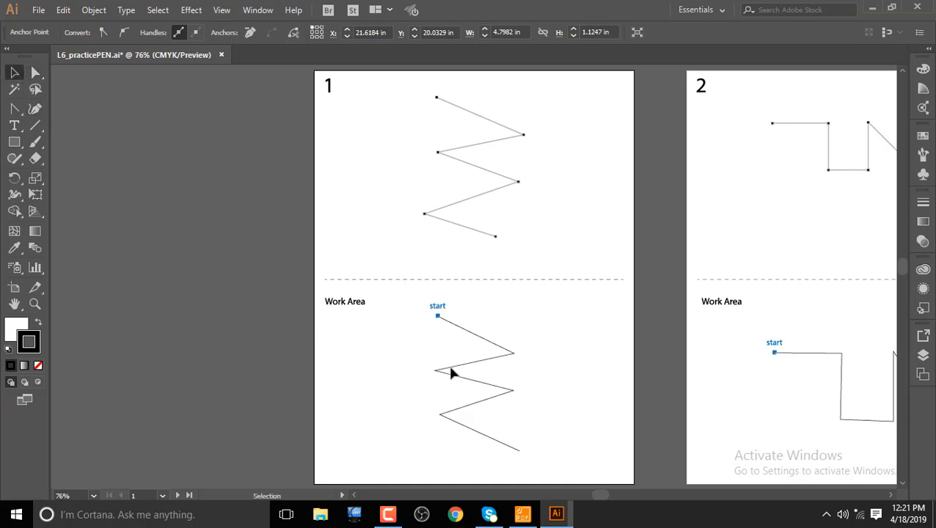
pyautogui.click(478, 337)
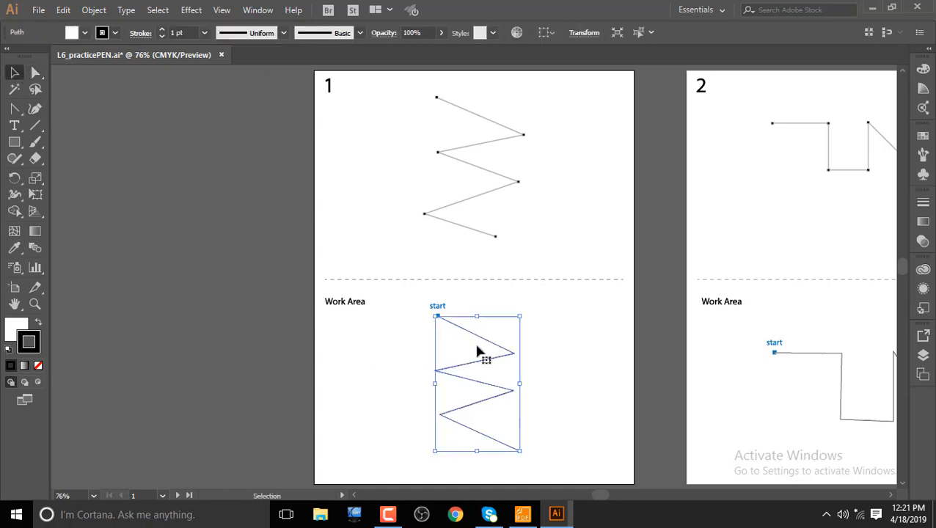
pyautogui.click(839, 384)
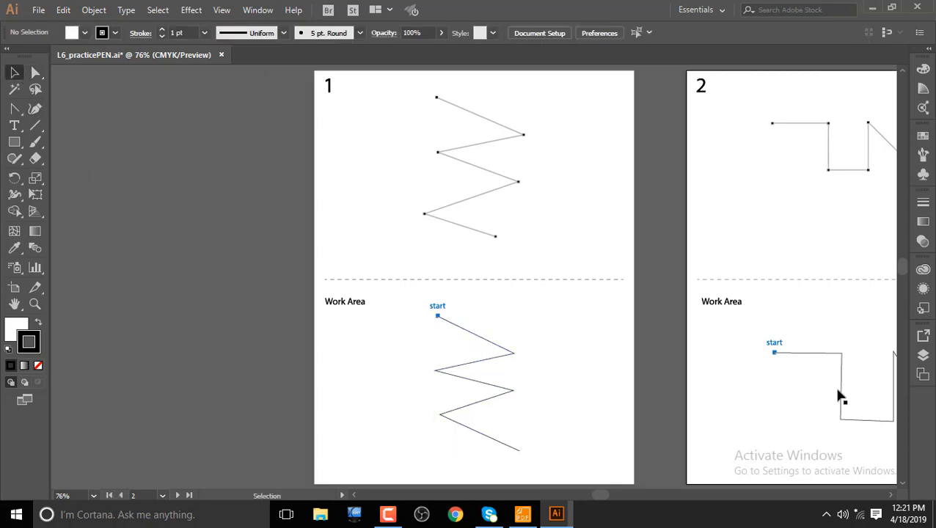
pyautogui.click(841, 394)
pyautogui.moveTo(602, 495); pyautogui.dragTo(637, 491)
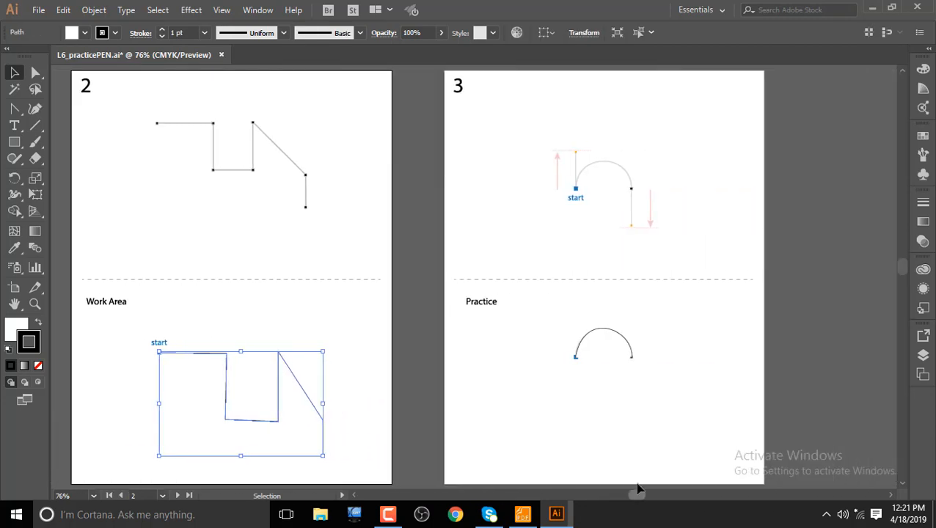
pyautogui.click(631, 355)
# Inspect the drawn practice paths on artboards 4, 5 and 6 by selecting each one in turn.
pyautogui.moveTo(632, 495); pyautogui.dragTo(601, 498)
pyautogui.scroll(-5, 476, 288)
pyautogui.scroll(-3, 554, 420)
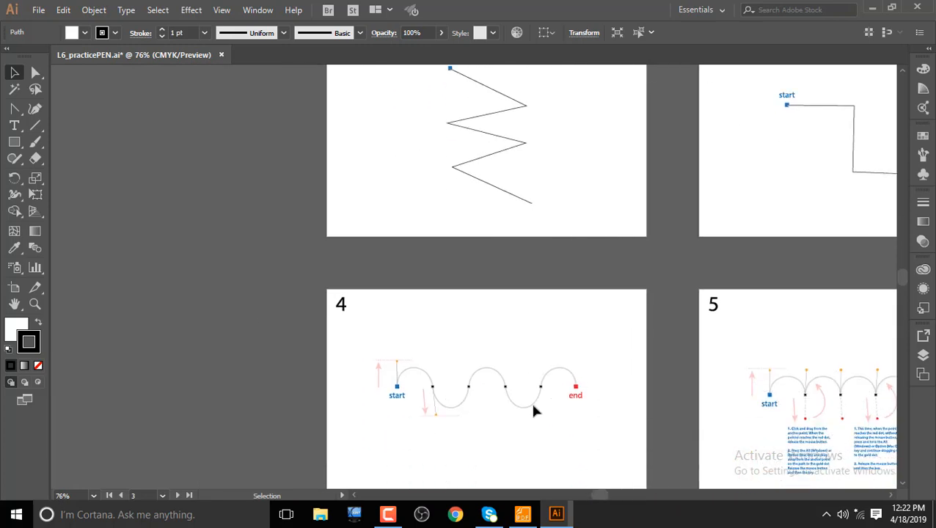
pyautogui.scroll(-6, 599, 416)
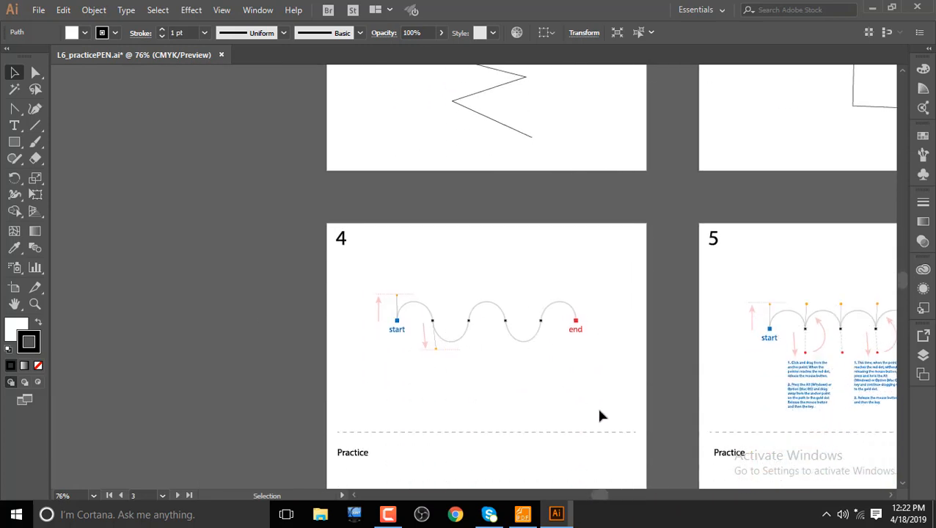
pyautogui.click(504, 419)
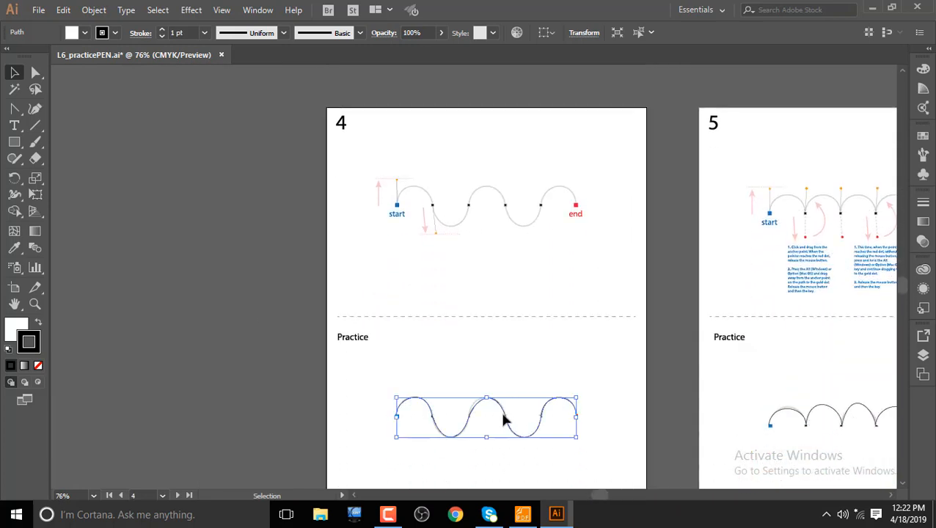
pyautogui.click(802, 419)
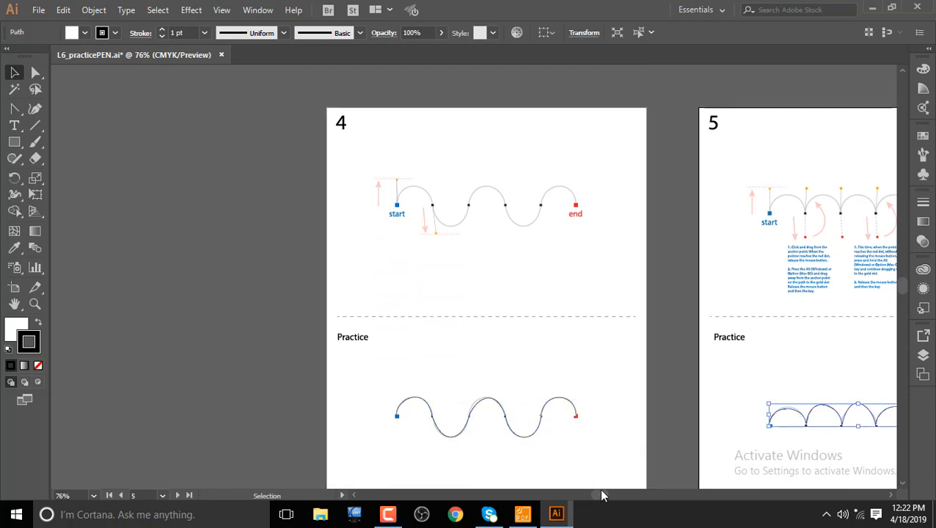
pyautogui.moveTo(599, 494); pyautogui.dragTo(640, 495)
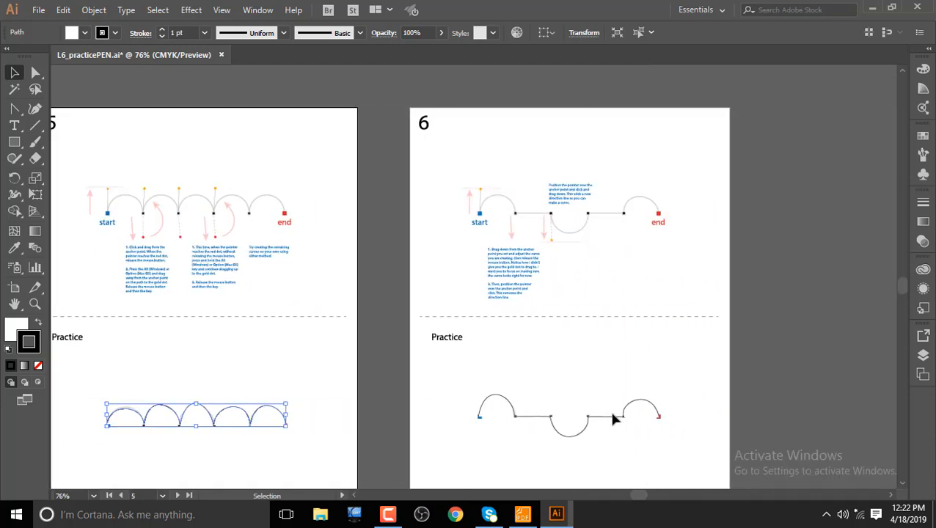
pyautogui.click(611, 412)
pyautogui.click(592, 419)
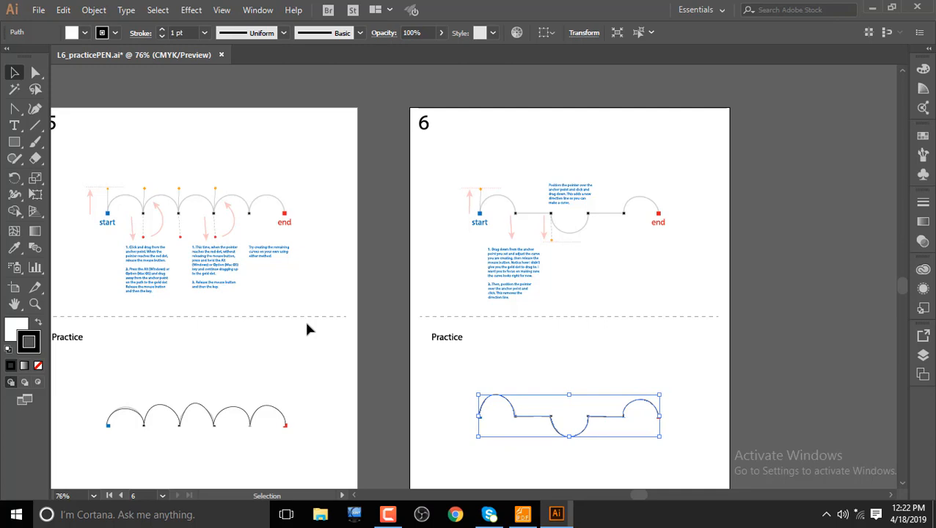
# Switch to Foxit Reader and review the Lesson 6 instructions from Getting started through editing the zigzag path.
pyautogui.click(522, 514)
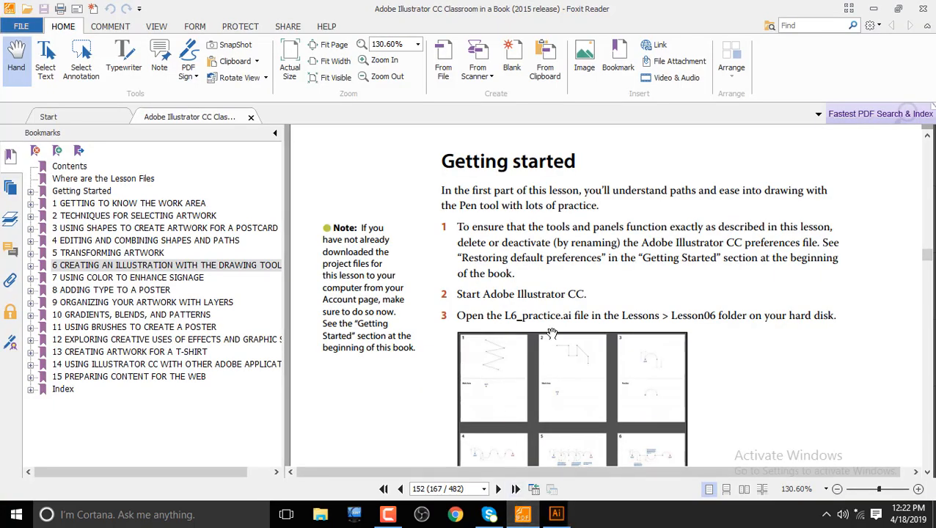
pyautogui.scroll(-10, 578, 297)
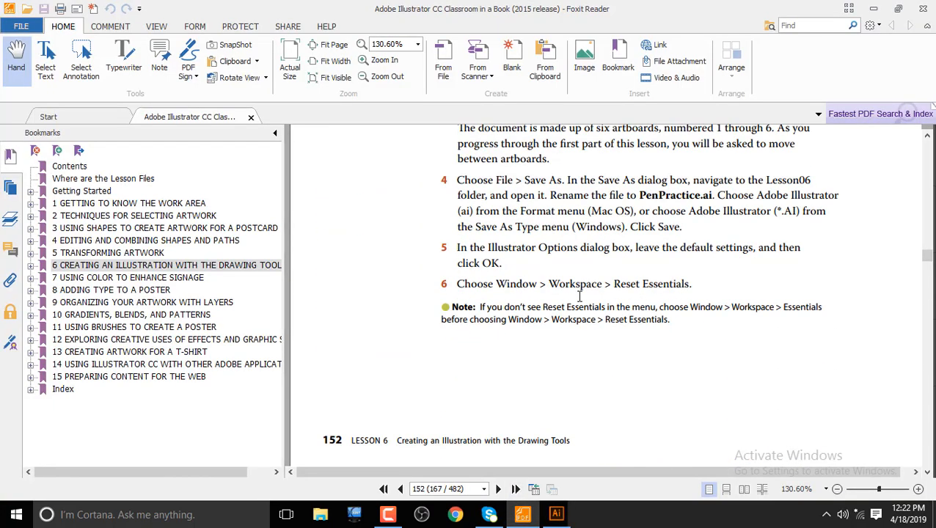
pyautogui.scroll(-15, 578, 297)
pyautogui.scroll(5, 593, 313)
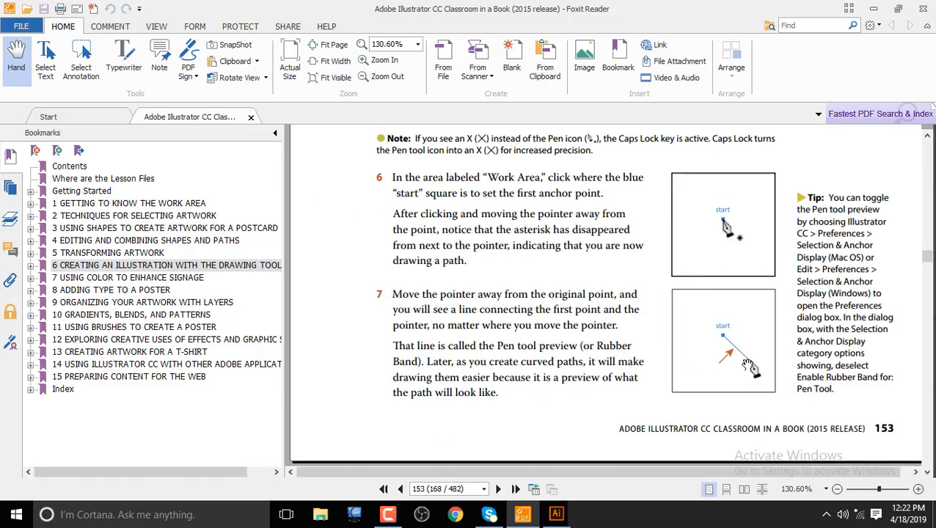
pyautogui.scroll(-12, 608, 307)
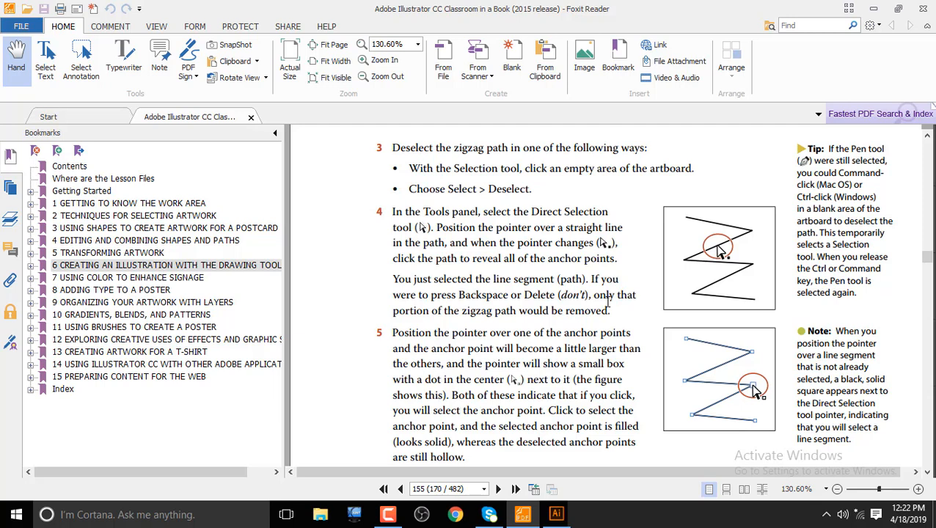
pyautogui.scroll(-5, 607, 301)
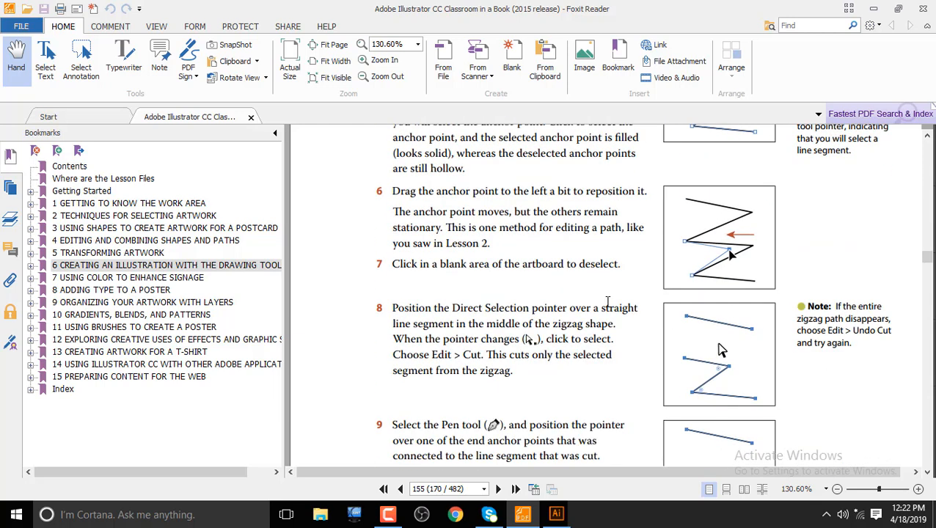
# Review the book's sections on drawing straight lines with the Pen tool, curved paths, smooth versus corner points, and the components of a path.
pyautogui.scroll(-6, 607, 300)
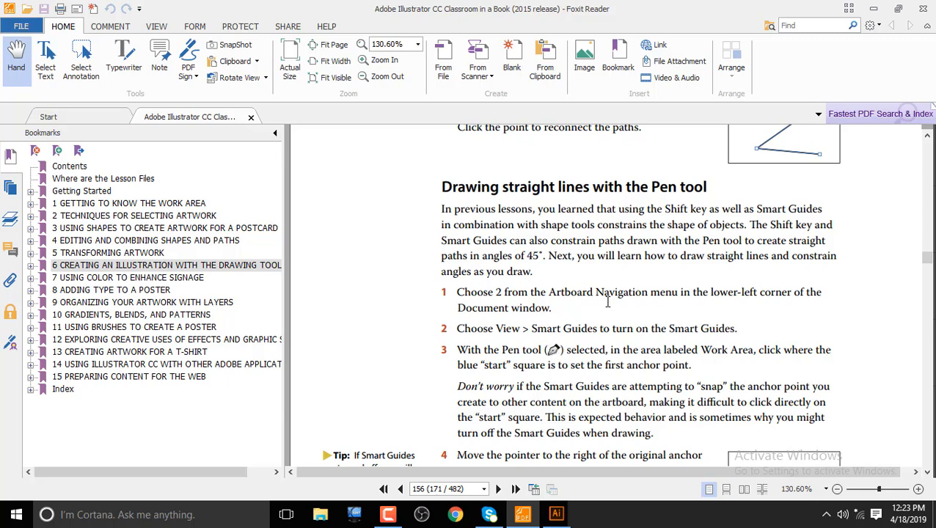
pyautogui.scroll(-10, 608, 302)
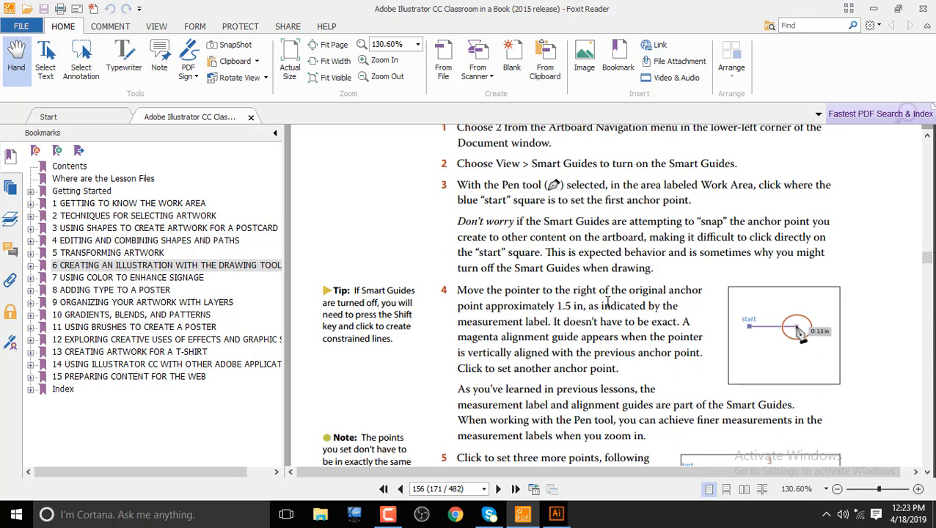
pyautogui.scroll(-10, 607, 303)
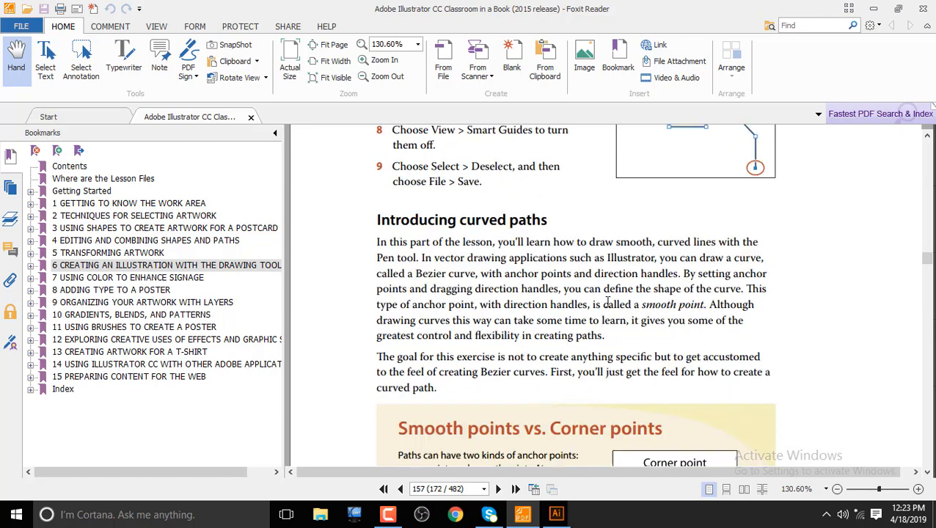
pyautogui.scroll(5, 608, 302)
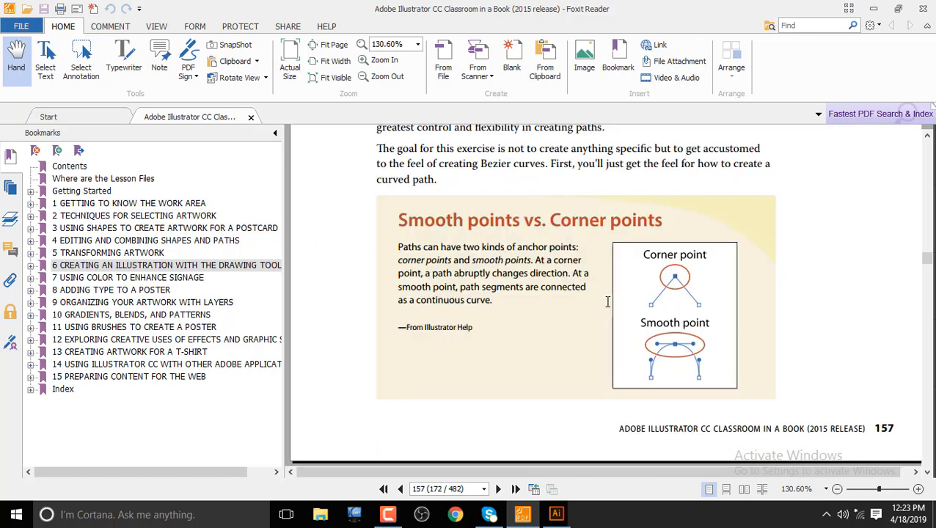
pyautogui.scroll(-10, 607, 303)
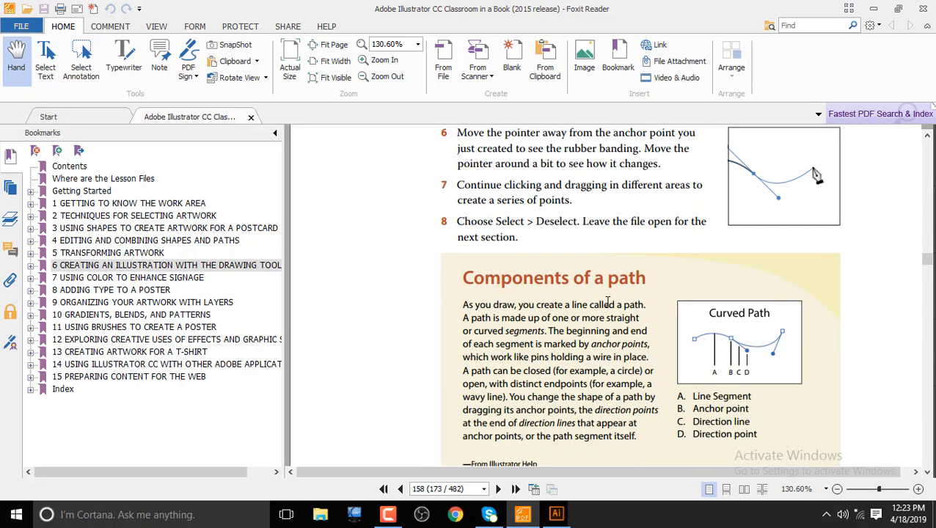
pyautogui.scroll(-2, 713, 360)
pyautogui.scroll(1, 700, 316)
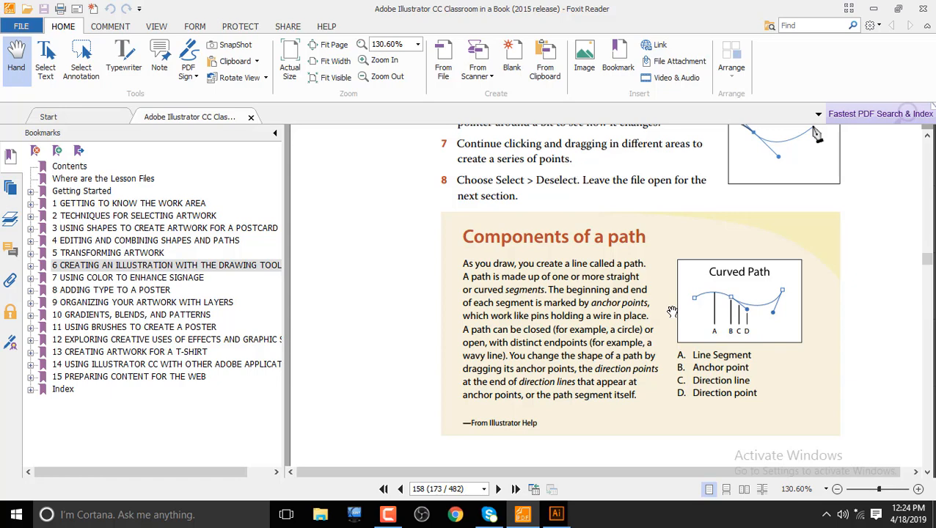
# Read through the instructions for drawing a curve, drawing a series of curves, splitting direction handles, and continuing a curved path as a straight line.
pyautogui.scroll(-5, 643, 283)
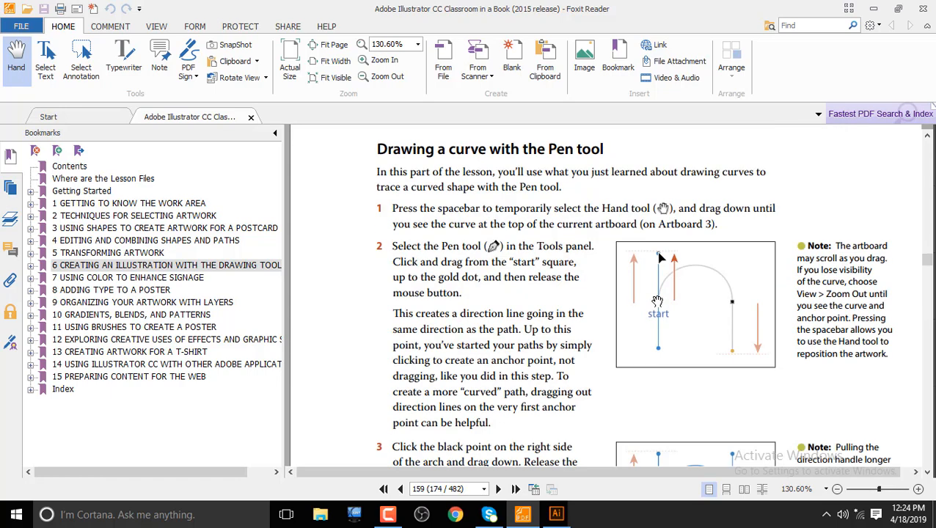
pyautogui.scroll(-5, 658, 301)
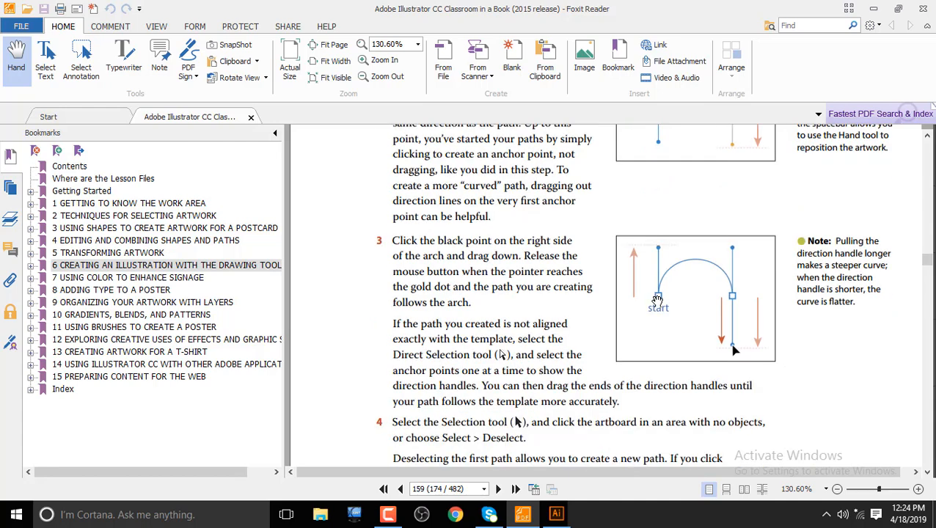
pyautogui.scroll(-10, 658, 301)
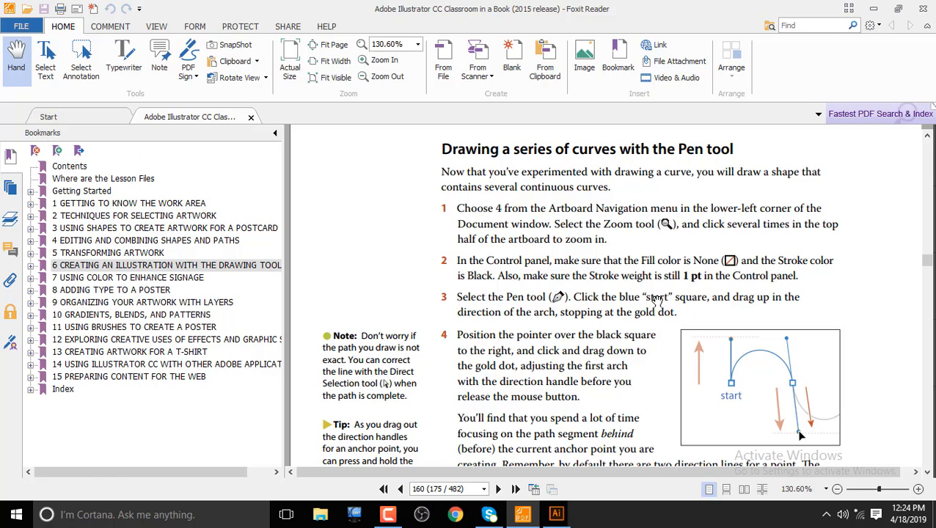
pyautogui.scroll(-8, 655, 301)
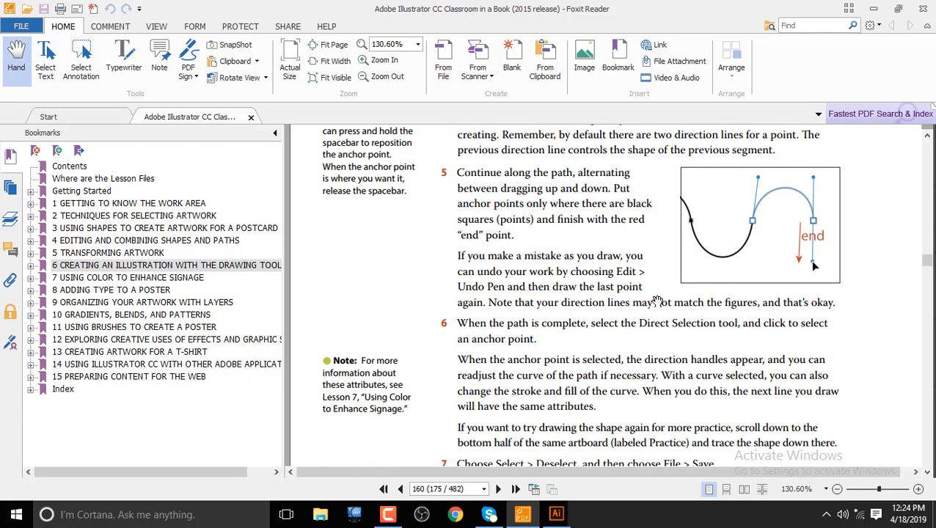
pyautogui.scroll(-15, 657, 301)
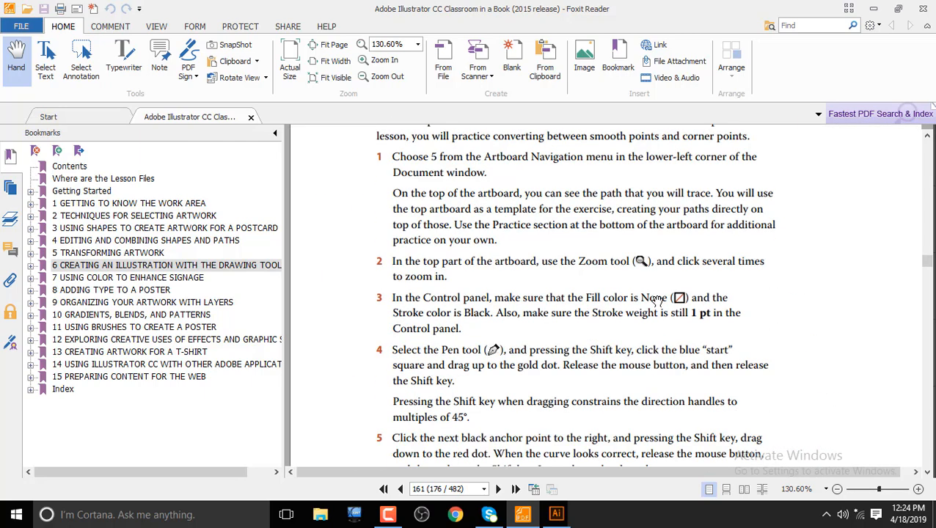
pyautogui.scroll(-15, 657, 301)
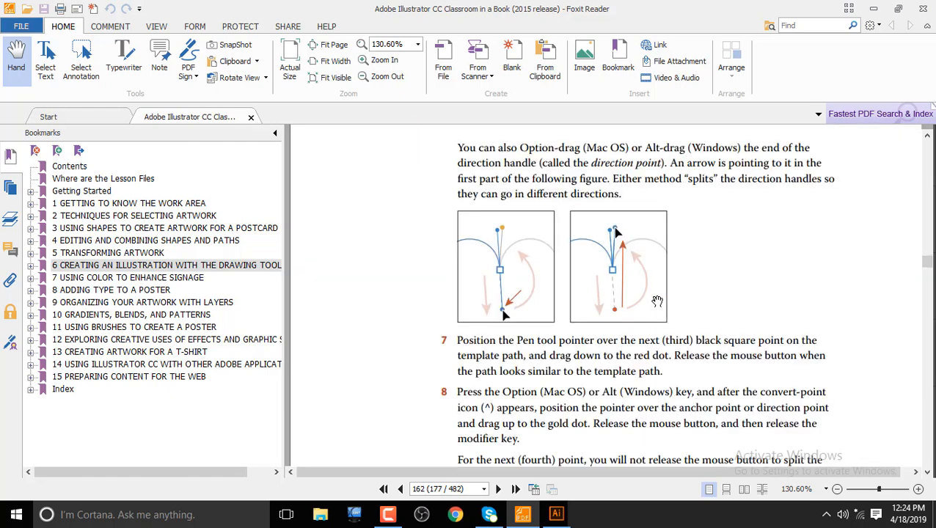
pyautogui.scroll(-15, 657, 301)
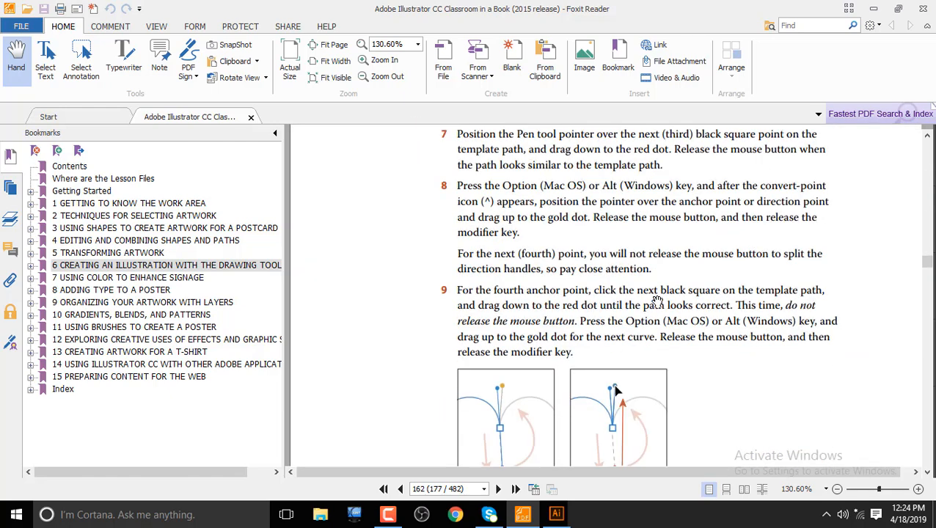
pyautogui.scroll(-15, 657, 301)
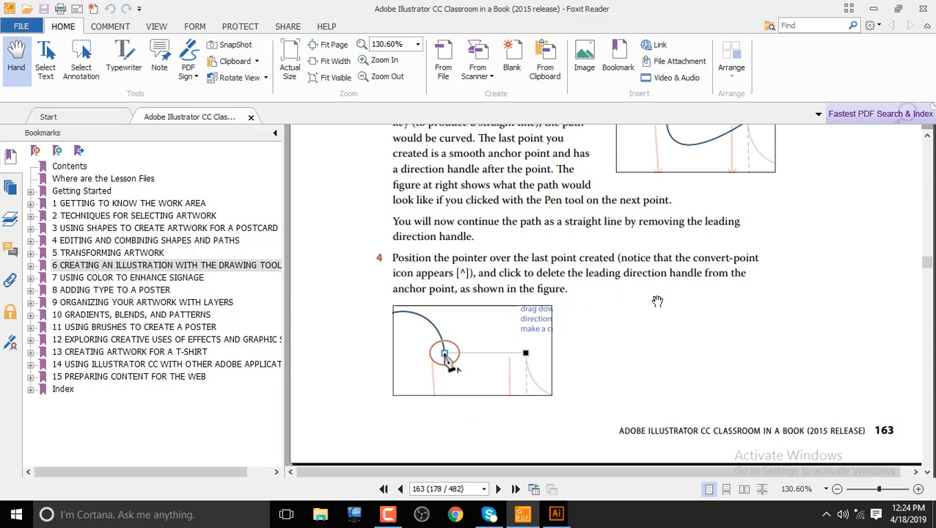
# Review the opening steps of the "Creating artwork with the Pen tool" section, covering the coffee cup files L6_end.ai and L6_start.ai.
pyautogui.scroll(-6, 658, 301)
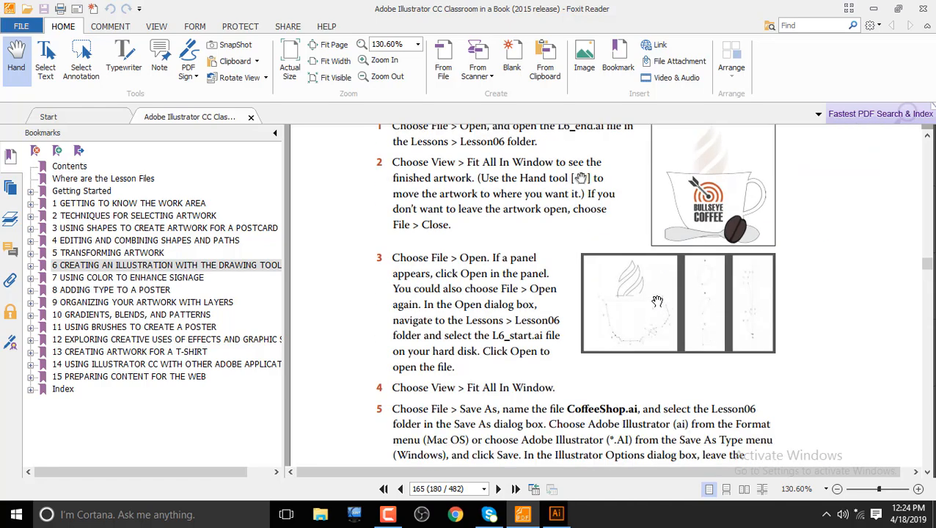
pyautogui.scroll(6, 653, 302)
pyautogui.scroll(-5, 651, 302)
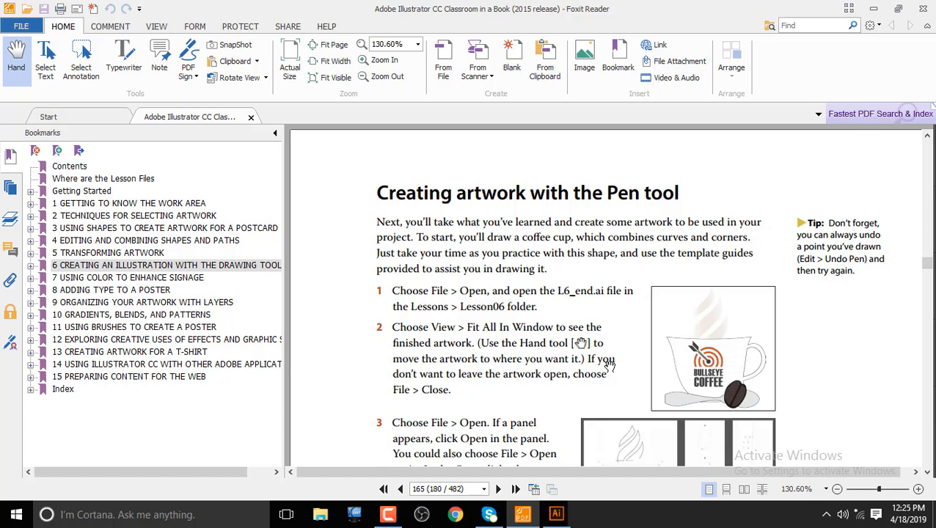
pyautogui.scroll(-3, 609, 365)
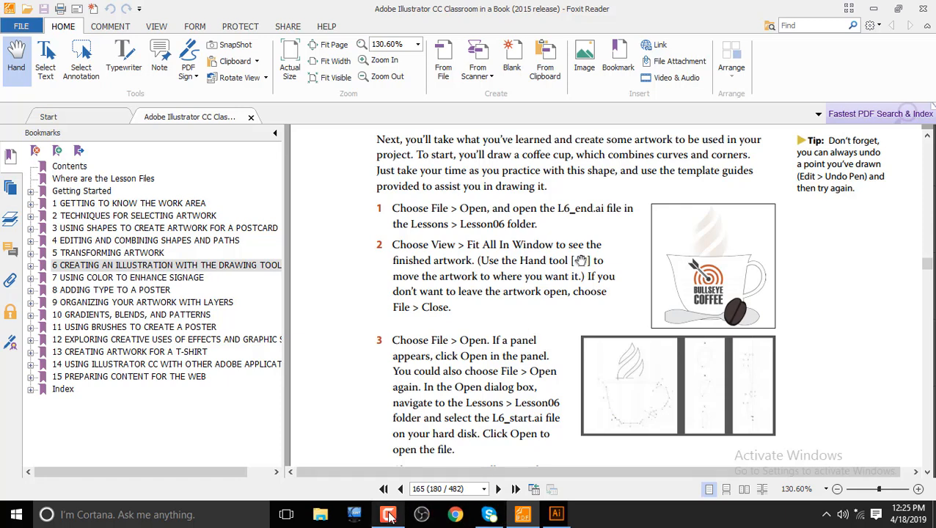
pyautogui.moveTo(390, 517)
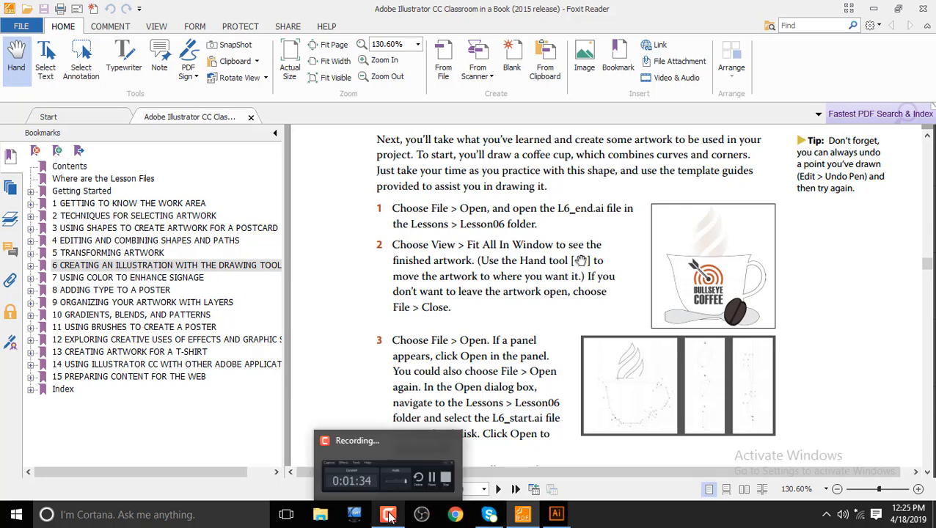
pyautogui.click(390, 517)
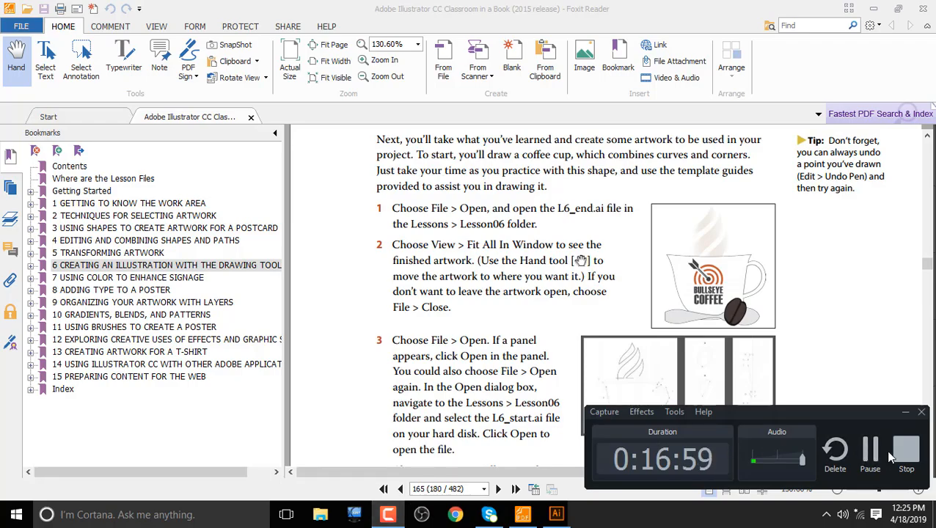